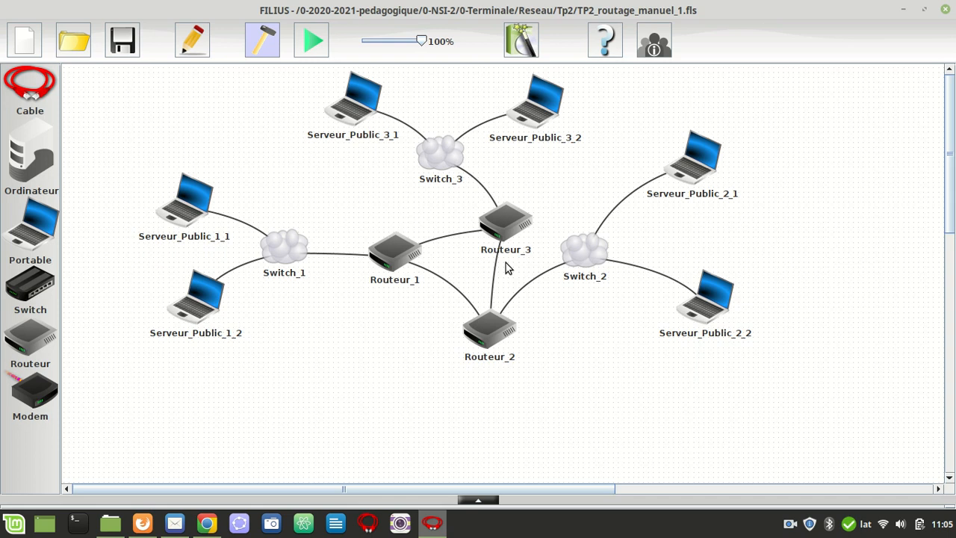
Return to design mode and display the general configuration of Routeur_1.
{"action": "left_click", "coordinate": [193, 43]}
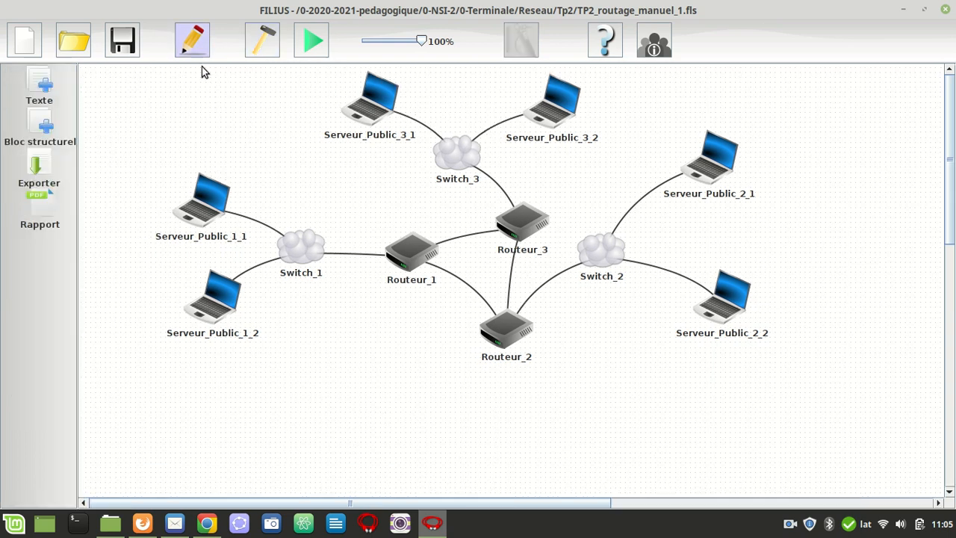
{"action": "left_click", "coordinate": [258, 51]}
{"action": "left_click", "coordinate": [414, 262]}
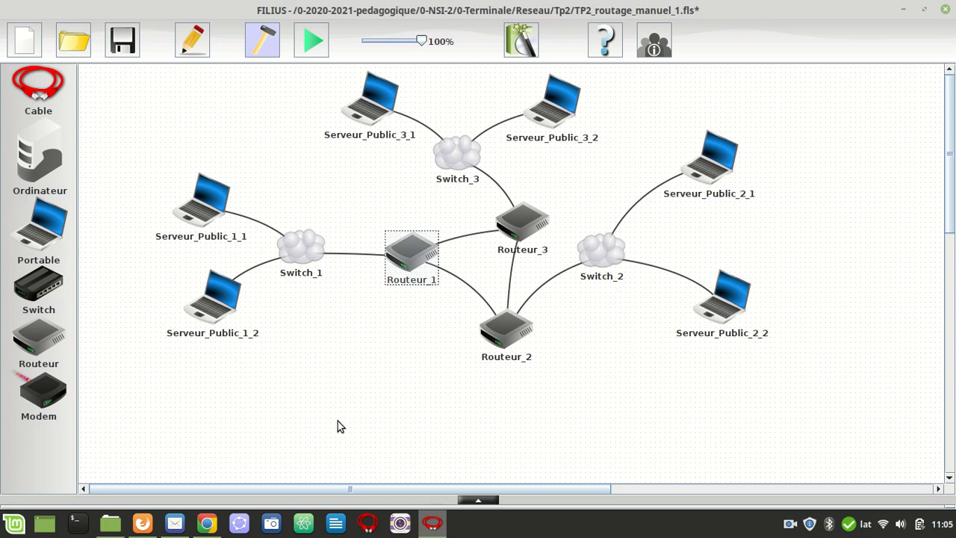
{"action": "left_click", "coordinate": [484, 499]}
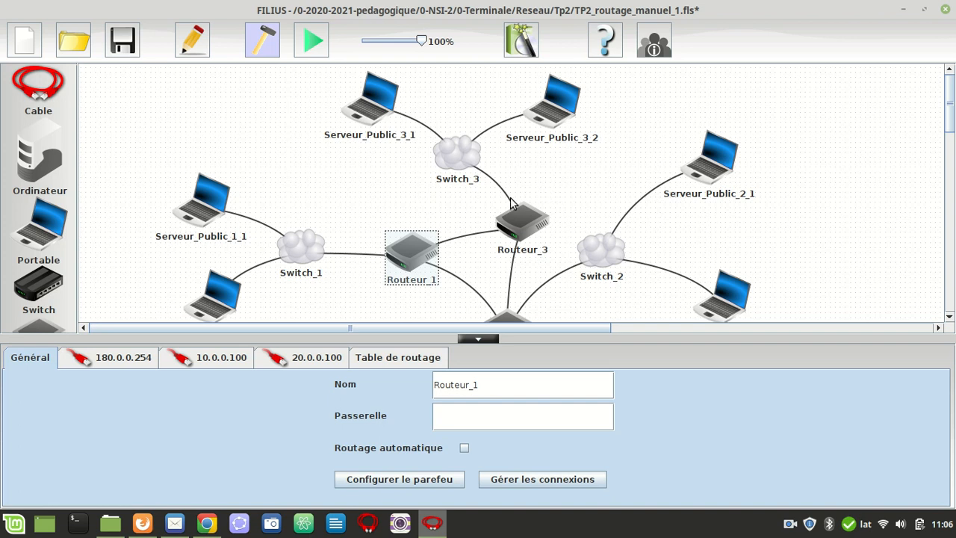
Review the IP address, mask and gateway of Serveur_Public_1_1, Serveur_Public_1_2, Serveur_Public_2_1 and Serveur_Public_2_2.
{"action": "left_click", "coordinate": [218, 203]}
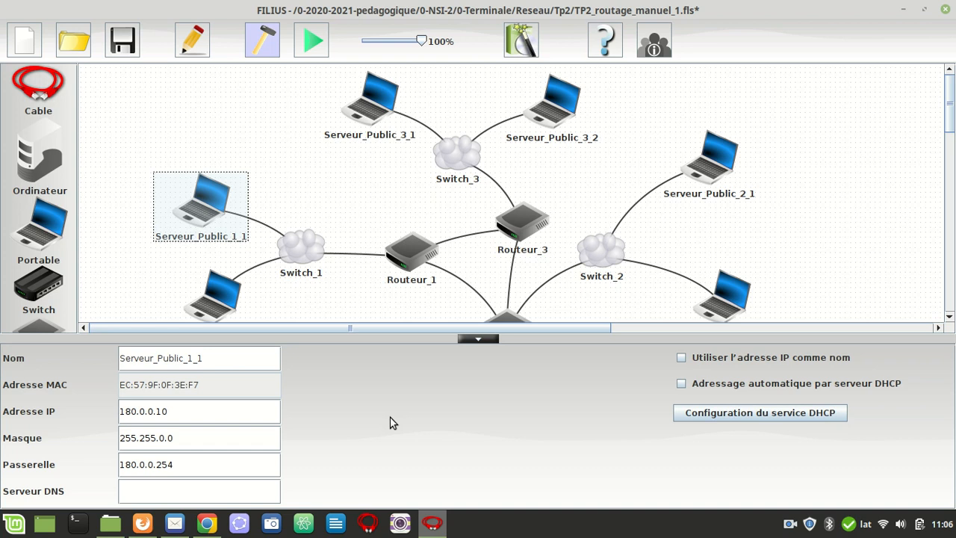
{"action": "scroll", "coordinate": [265, 265], "scroll_direction": "down", "scroll_amount": 1}
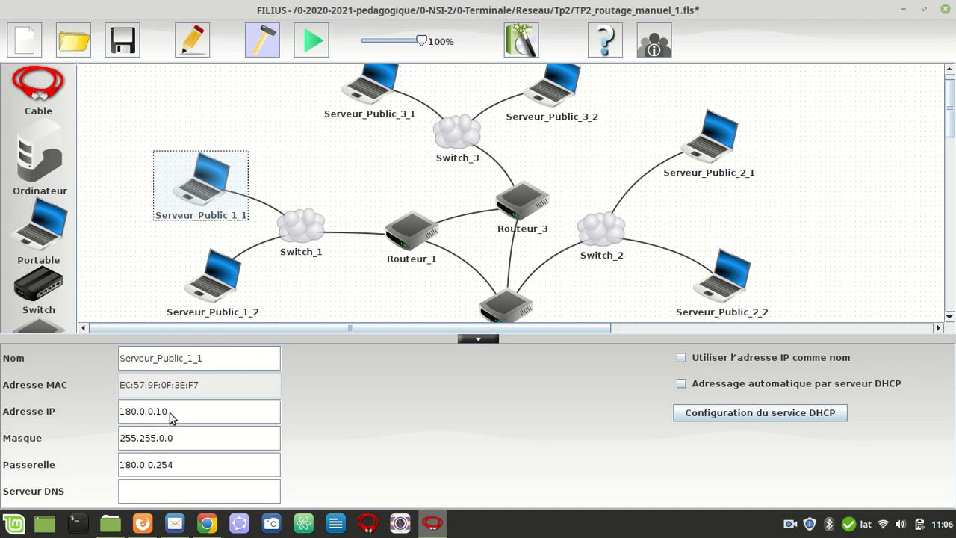
{"action": "left_click", "coordinate": [235, 273]}
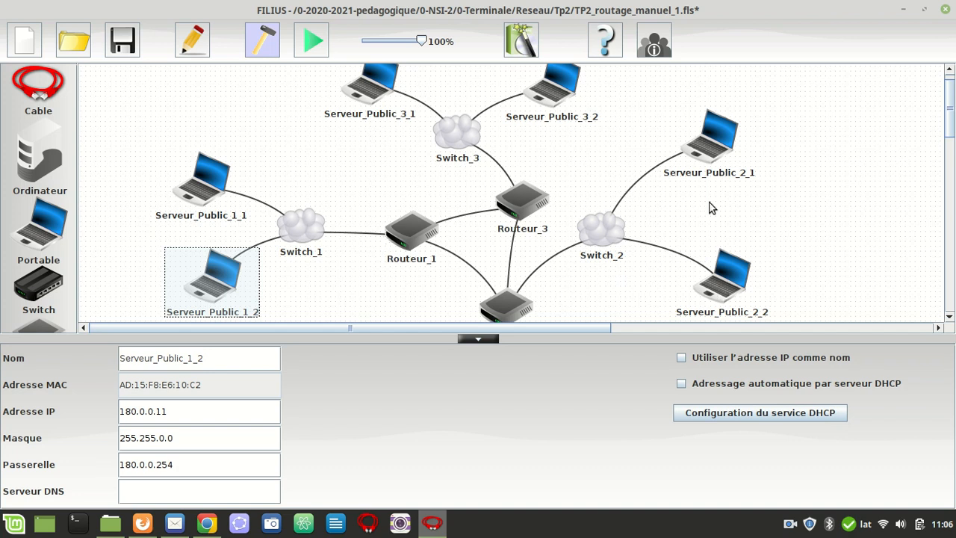
{"action": "left_click", "coordinate": [706, 161]}
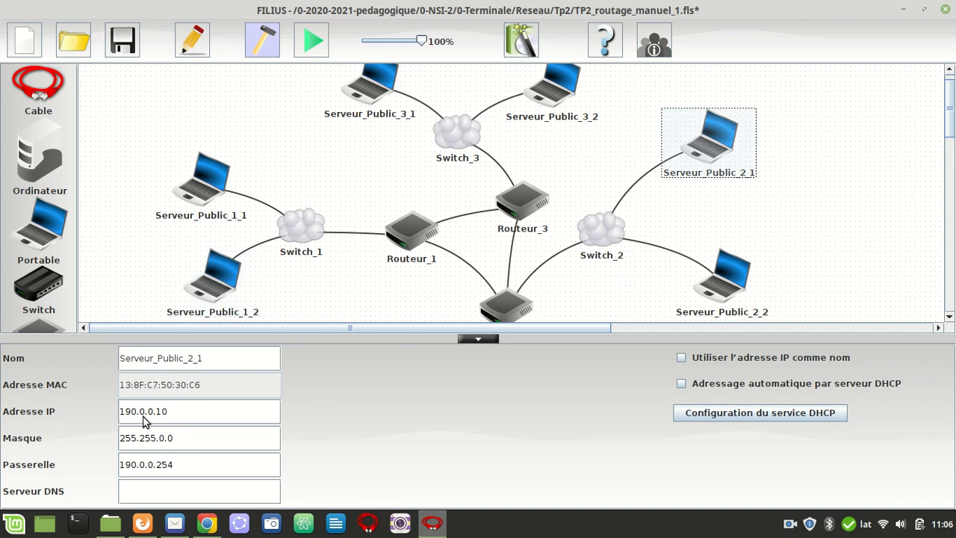
{"action": "left_click", "coordinate": [736, 277]}
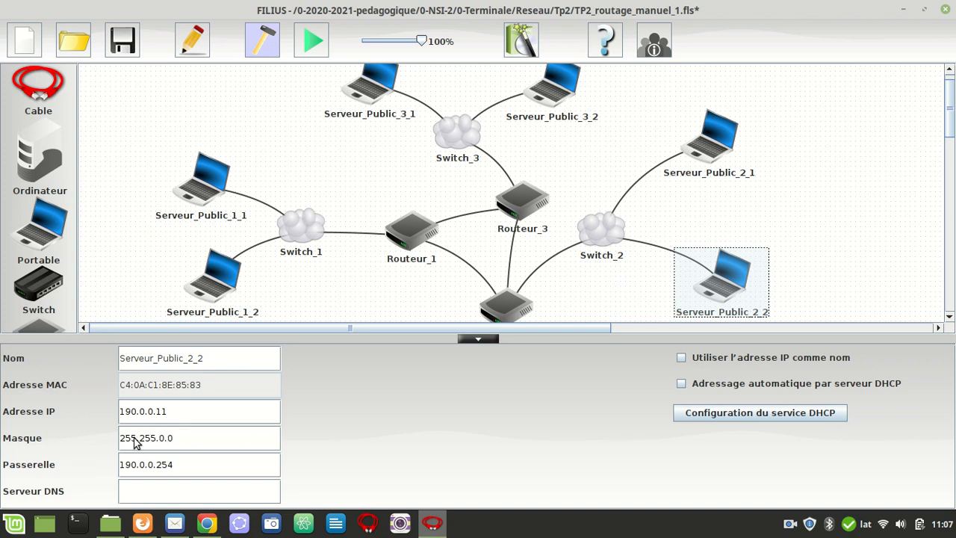
Examine Routeur_1's interfaces towards Switch_1 and Routeur_2, plus Routeur_2's interface towards Routeur_1 and its general settings.
{"action": "left_click", "coordinate": [422, 239]}
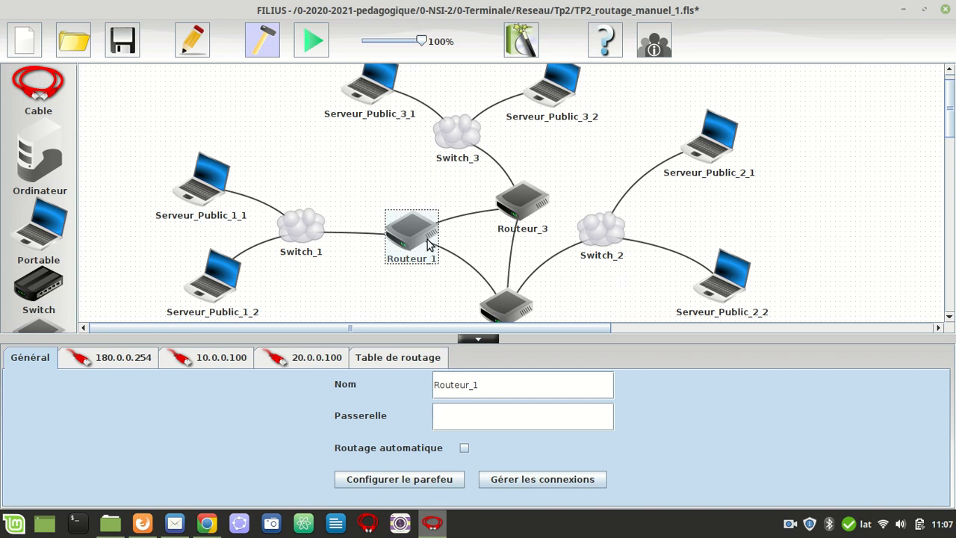
{"action": "left_click", "coordinate": [124, 362]}
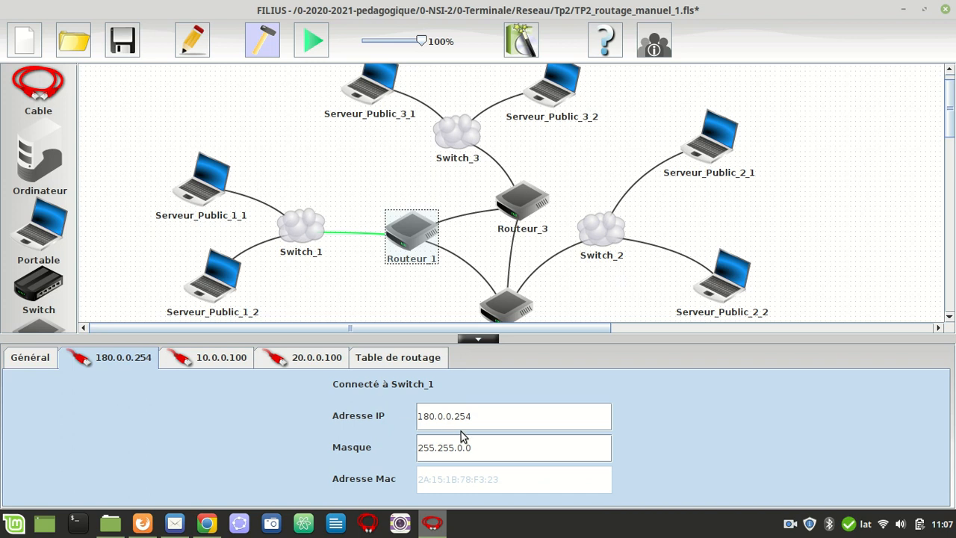
{"action": "left_click", "coordinate": [209, 360]}
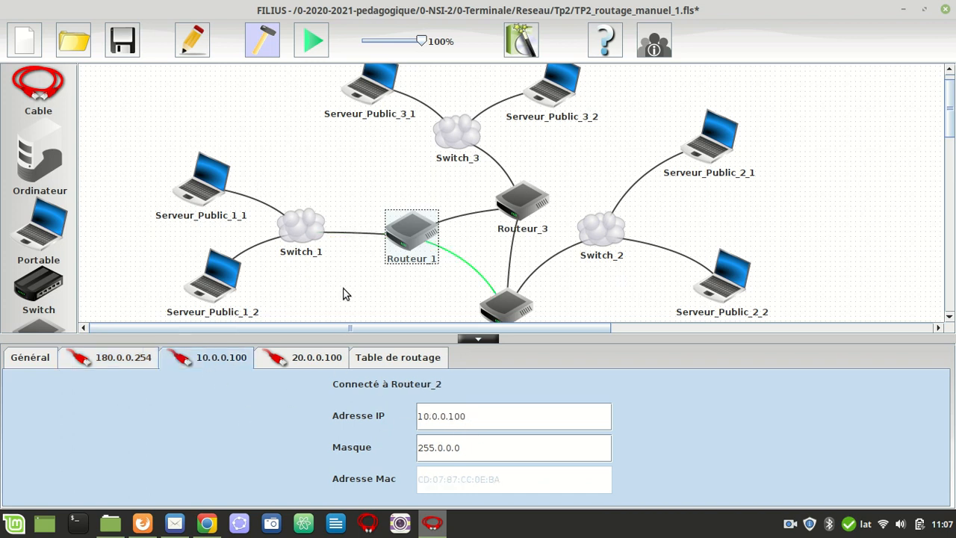
{"action": "left_click", "coordinate": [503, 305]}
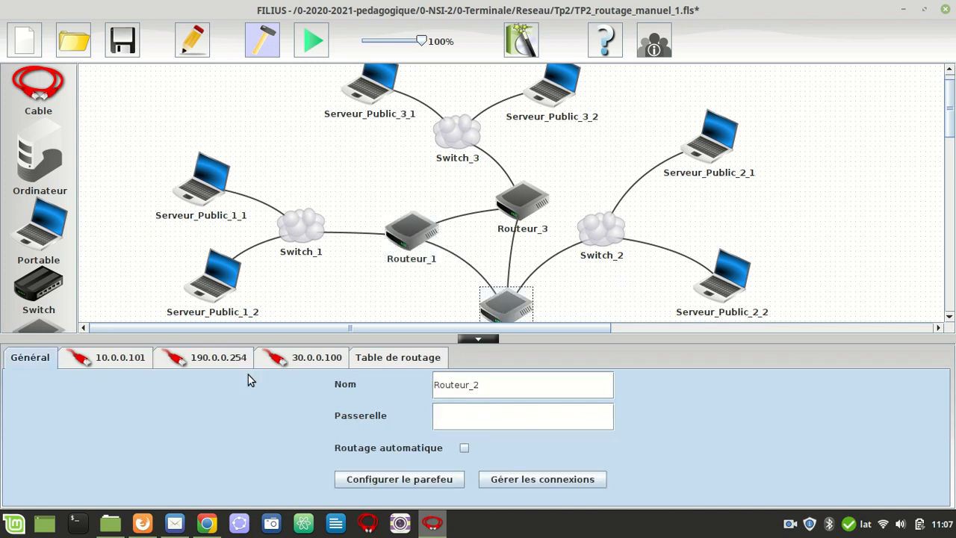
{"action": "left_click", "coordinate": [119, 362]}
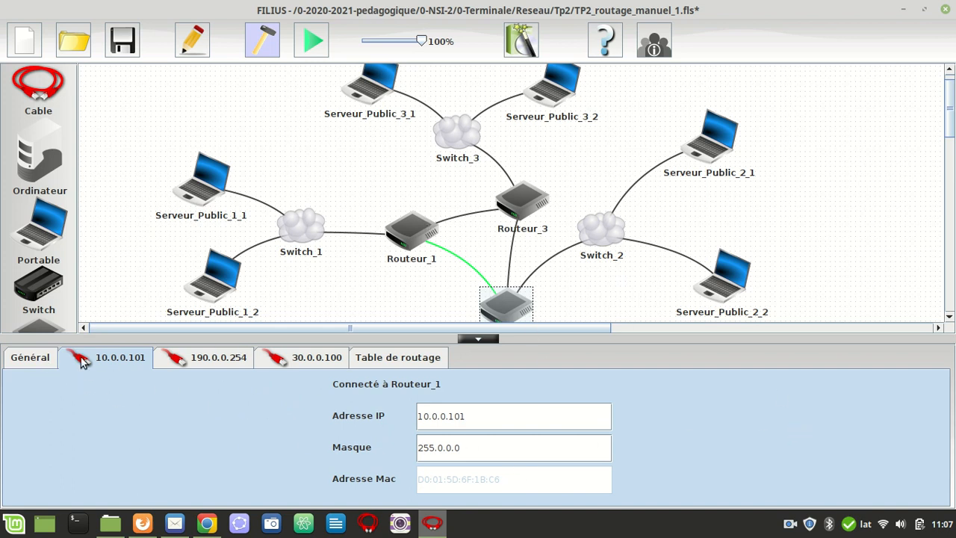
{"action": "left_click", "coordinate": [39, 360]}
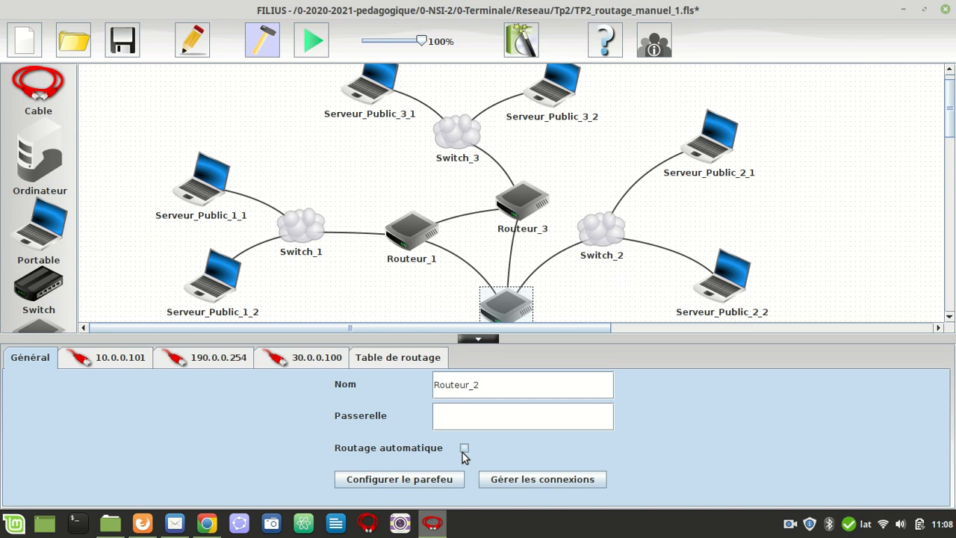
{"action": "left_click", "coordinate": [790, 524]}
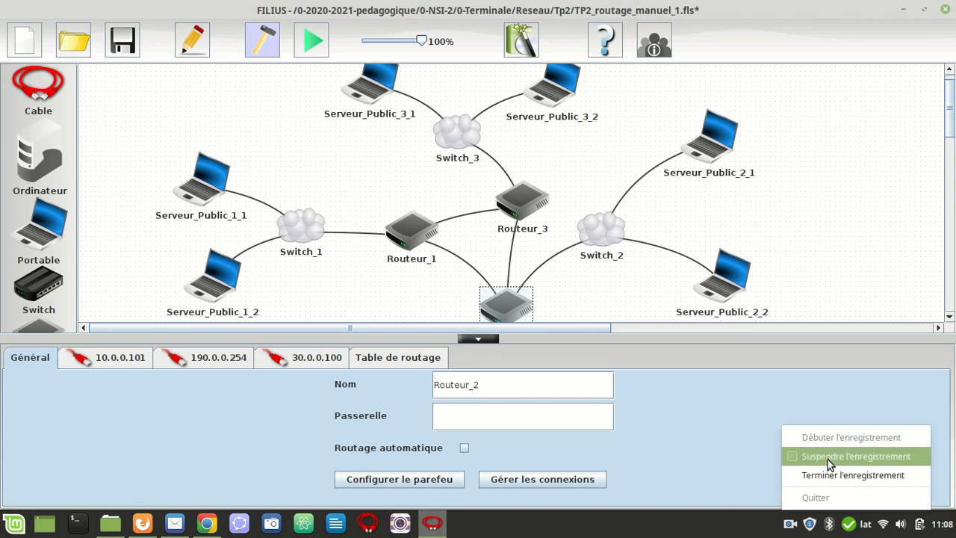
{"action": "left_click", "coordinate": [828, 457]}
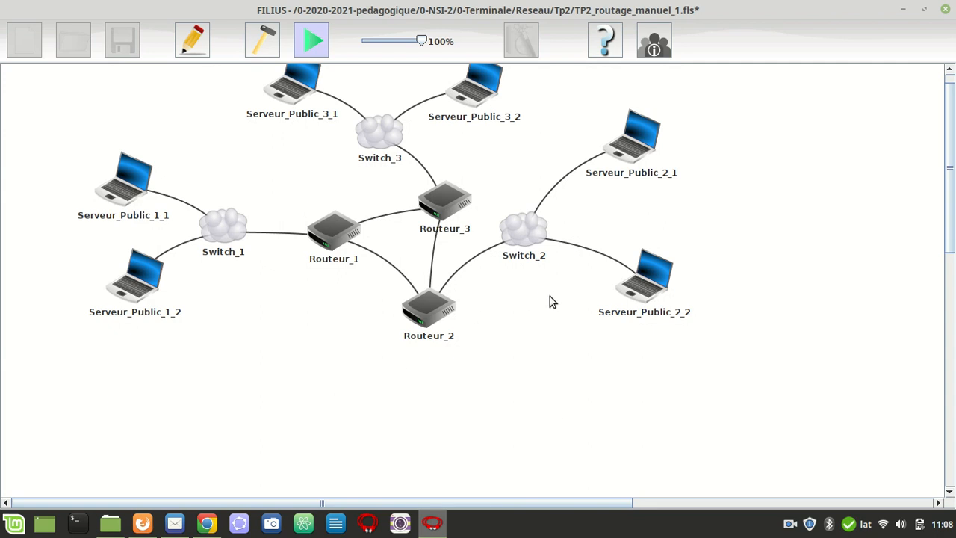
Open the command line on Serveur_Public_1_1 and run ipconfig to display its network settings.
{"action": "scroll", "coordinate": [550, 298], "scroll_direction": "up", "scroll_amount": 1}
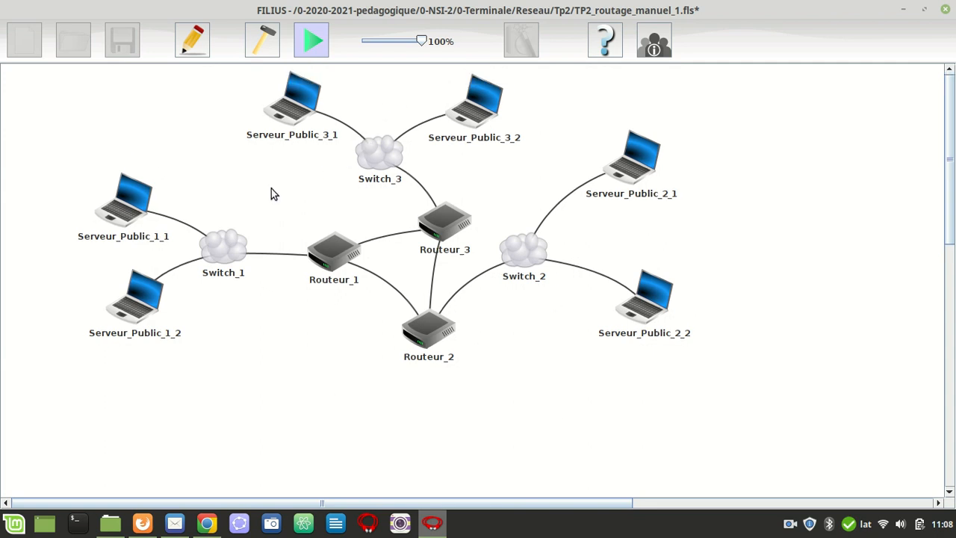
{"action": "left_click", "coordinate": [123, 224]}
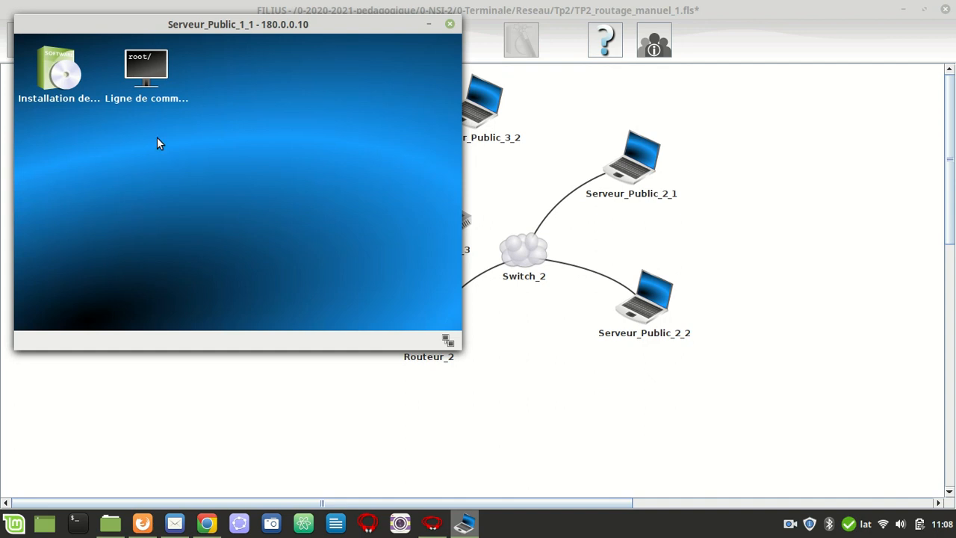
{"action": "left_click", "coordinate": [151, 85]}
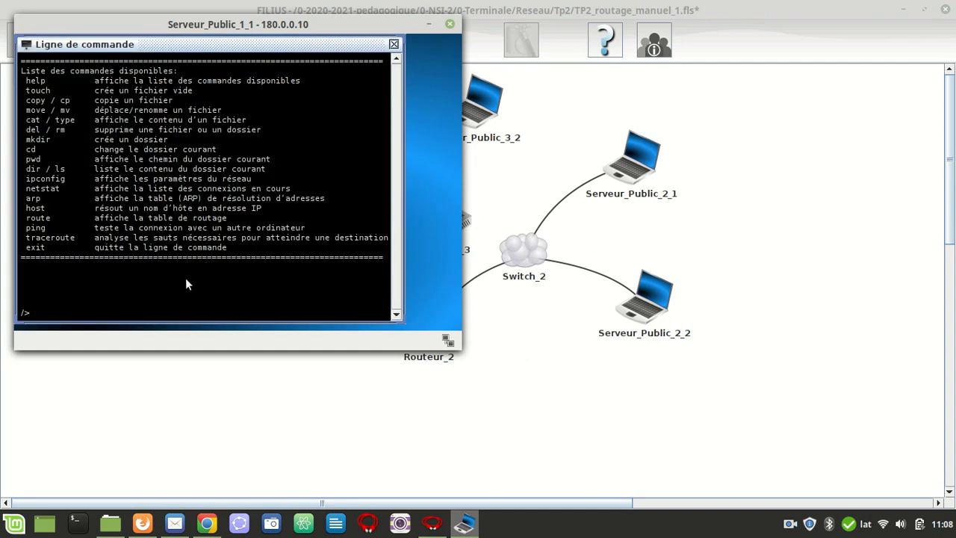
{"action": "type", "text": "ipconfig"}
{"action": "key", "text": "Return"}
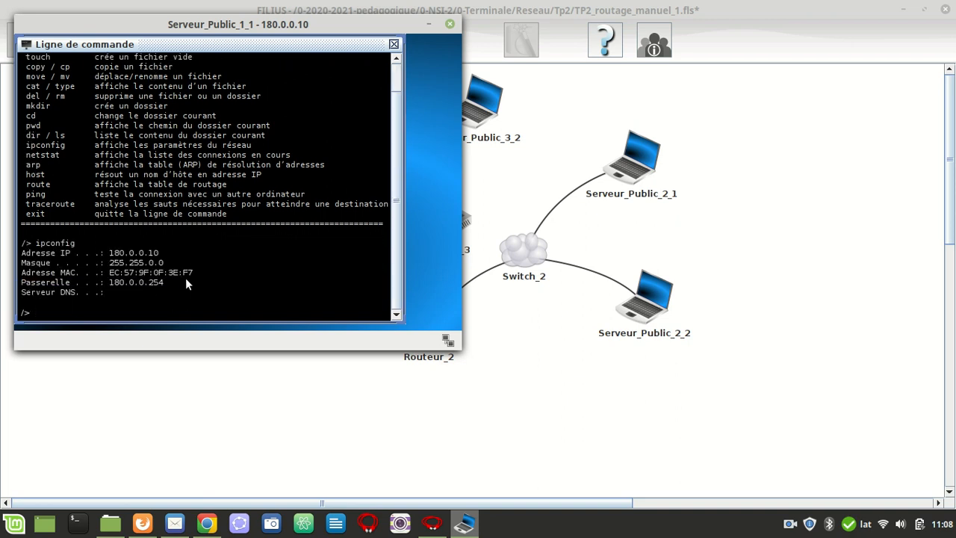
Ping Serveur_Public_1_1's own address 180.0.0.10 and the loopback address 127.0.0.1, moving its window clear of the left-hand subnet.
{"action": "type", "text": "ping 180.0.0.10"}
{"action": "key", "text": "Return"}
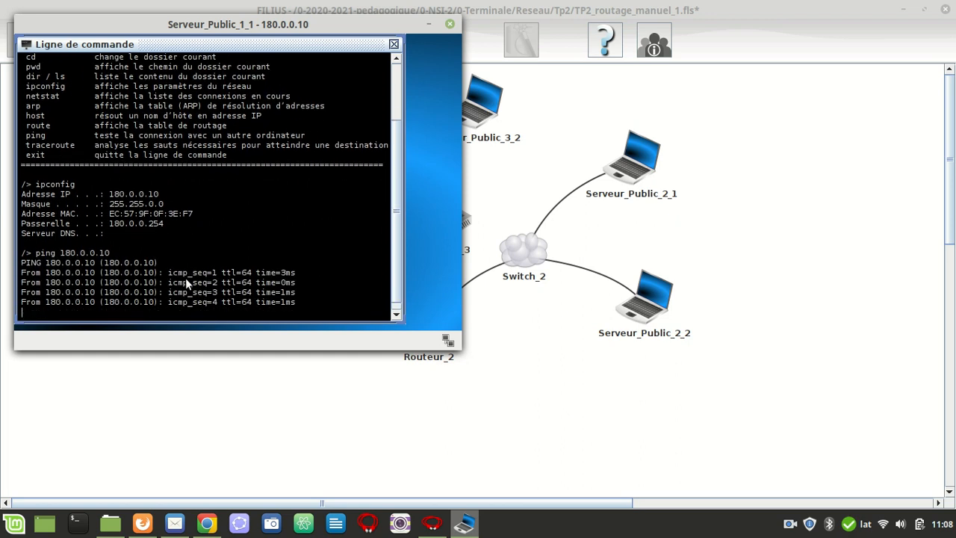
{"action": "left_click_drag", "start_coordinate": [205, 30], "coordinate": [646, 91]}
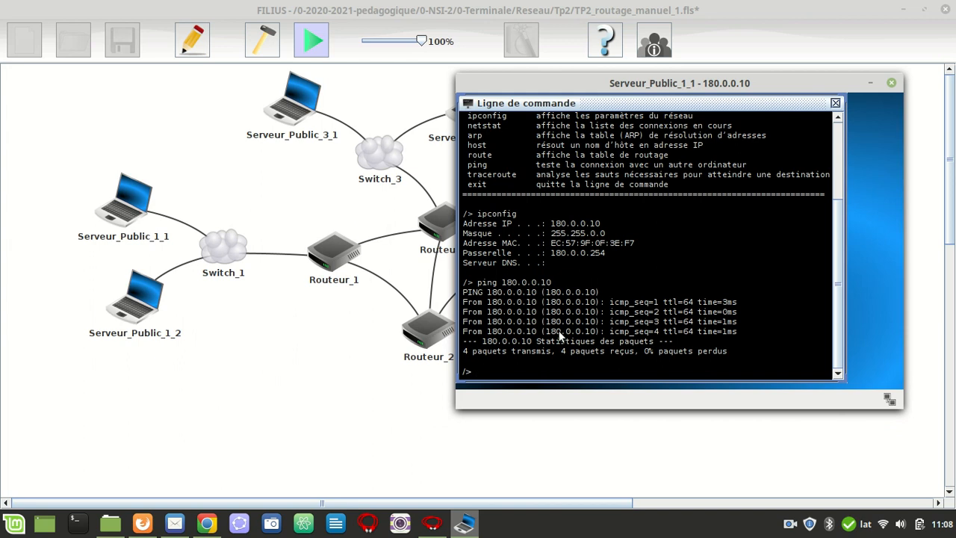
{"action": "type", "text": "ping 127.0.0.1"}
{"action": "key", "text": "Return"}
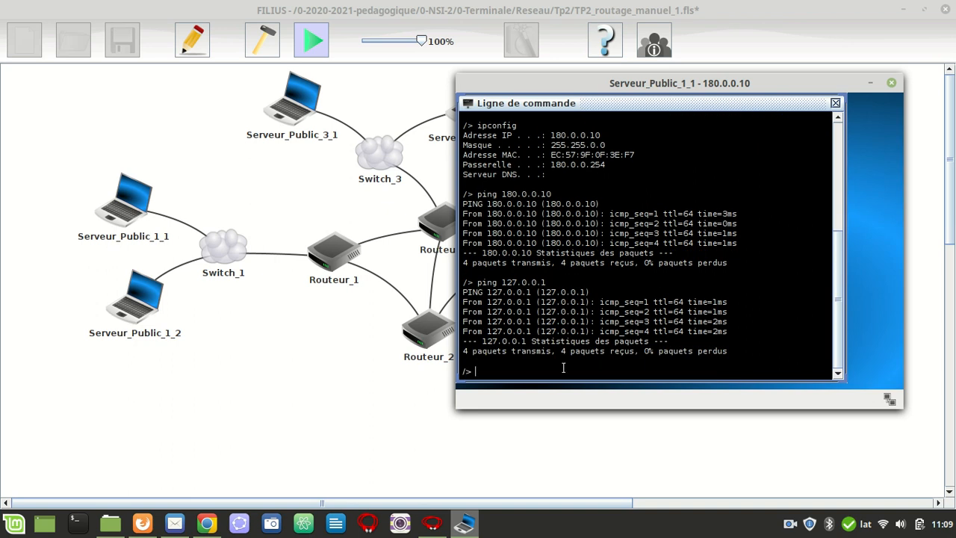
Ping Serveur_Public_1_2 at 180.0.0.11 from Serveur_Public_1_1 by reusing and editing the previous command.
{"action": "key", "text": "Up"}
{"action": "key", "text": "Left"}
{"action": "key", "text": "Left"}
{"action": "key", "text": "Left"}
{"action": "key", "text": "Left"}
{"action": "key", "text": "Left"}
{"action": "key", "text": "Left"}
{"action": "key", "text": "BackSpace"}
{"action": "key", "text": "BackSpace"}
{"action": "type", "text": "80"}
{"action": "type", "text": "1"}
{"action": "key", "text": "Return"}
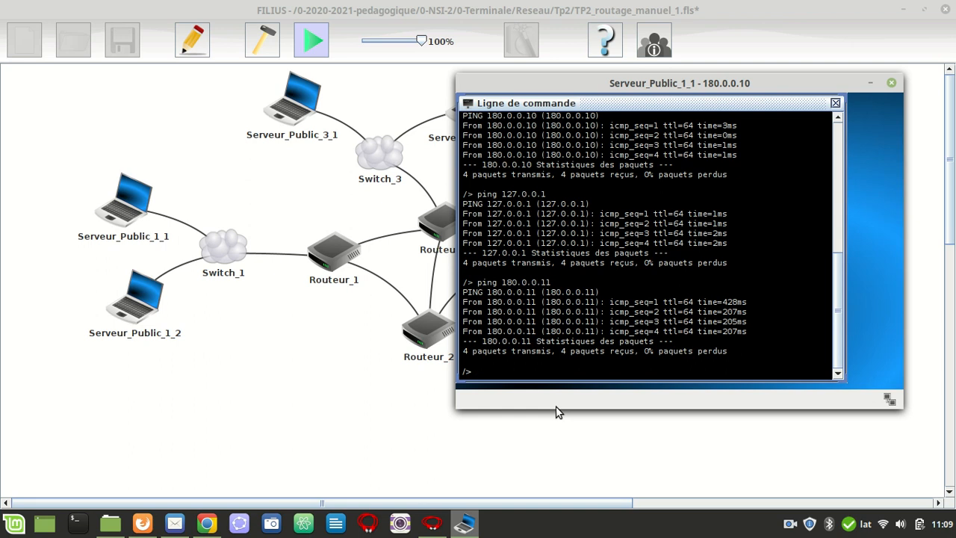
Minimise the Serveur_Public_1_1 window, inspect the SAT table of Switch_1 and close it.
{"action": "left_click", "coordinate": [869, 84]}
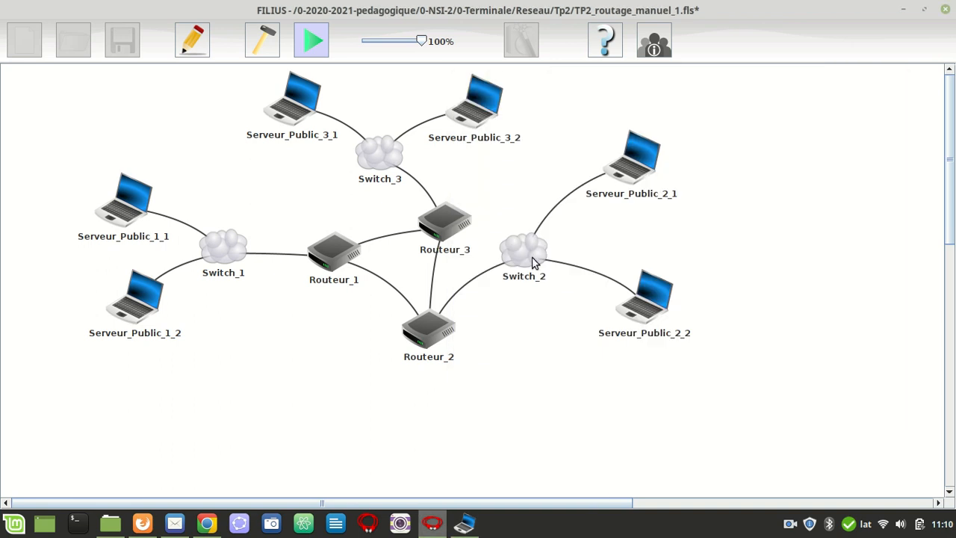
{"action": "left_click", "coordinate": [215, 251]}
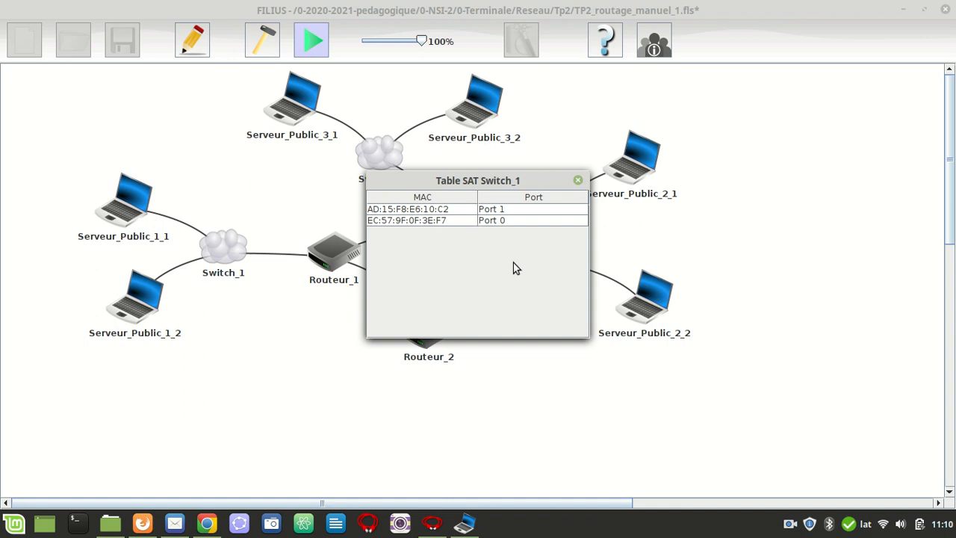
{"action": "left_click", "coordinate": [578, 182]}
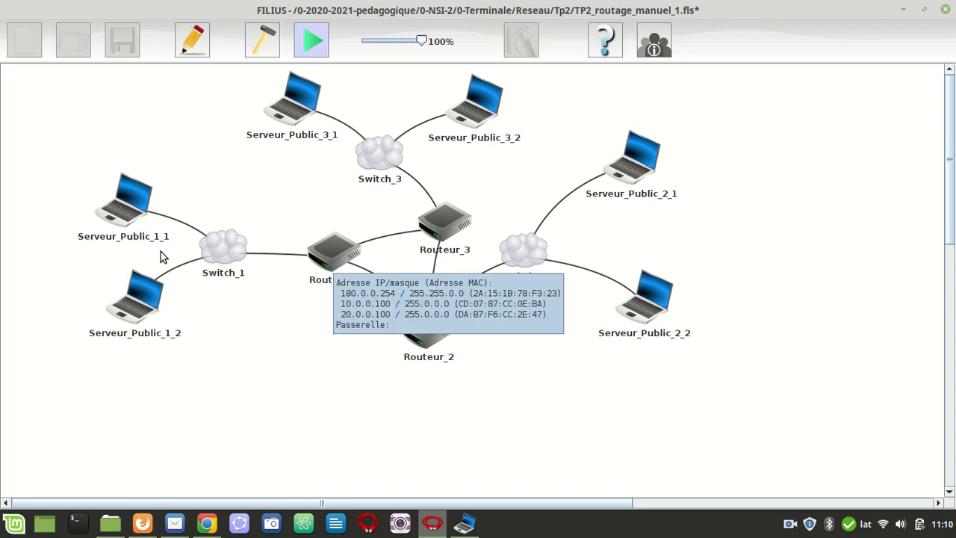
Restore the Serveur_Public_1_1 command line and ping its gateway at 180.0.0.254.
{"action": "left_click", "coordinate": [464, 523]}
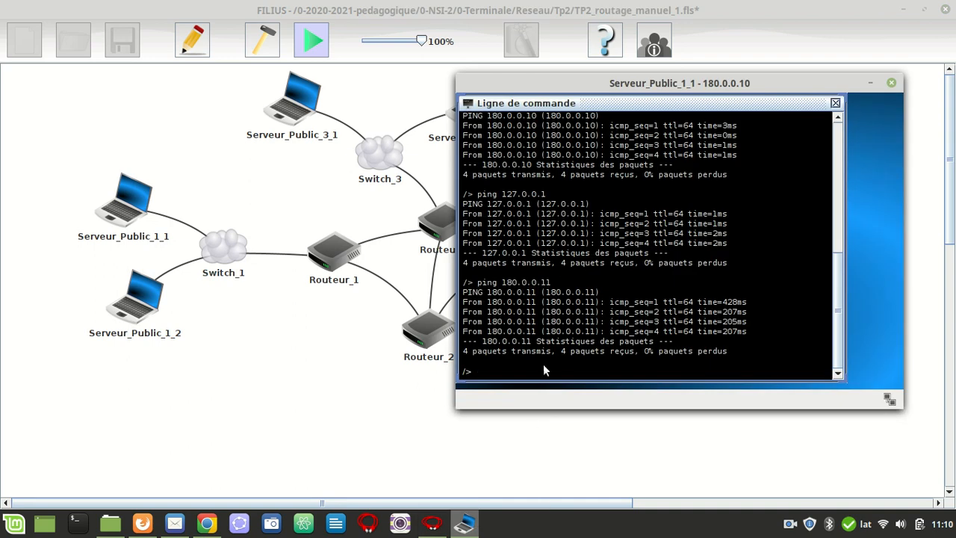
{"action": "key", "text": "Up"}
{"action": "key", "text": "BackSpace"}
{"action": "key", "text": "BackSpace"}
{"action": "type", "text": "254"}
{"action": "key", "text": "Return"}
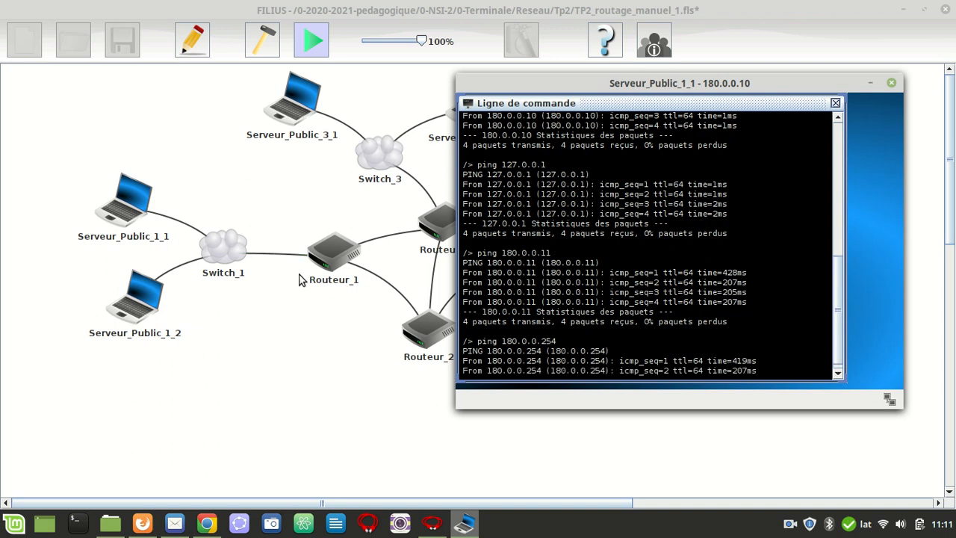
Ping Routeur_1's interface towards Routeur_2 at 10.0.0.100 from Serveur_Public_1_1.
{"action": "mouse_move", "coordinate": [307, 257]}
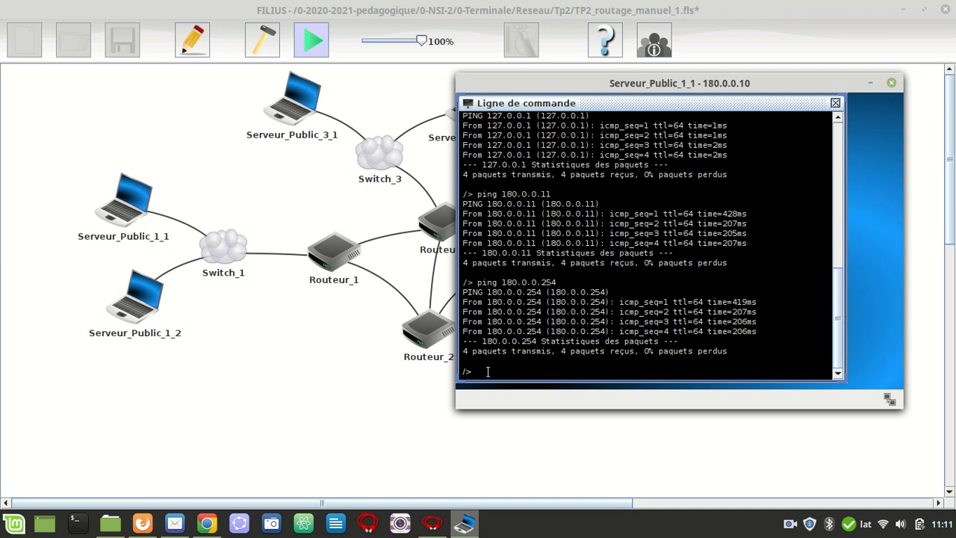
{"action": "key", "text": "Up"}
{"action": "mouse_move", "coordinate": [159, 243]}
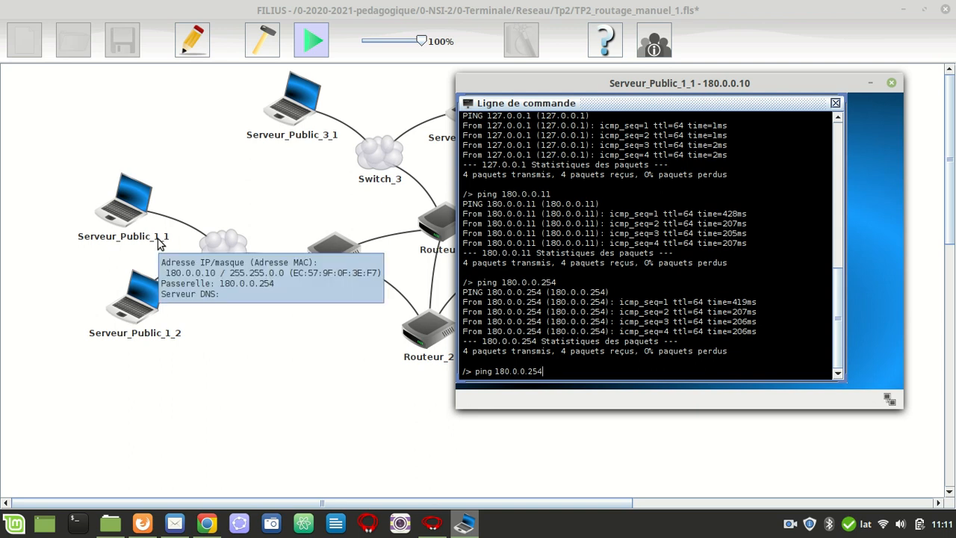
{"action": "key", "text": "BackSpace"}
{"action": "key", "text": "BackSpace"}
{"action": "key", "text": "BackSpace"}
{"action": "key", "text": "BackSpace"}
{"action": "key", "text": "BackSpace"}
{"action": "key", "text": "BackSpace"}
{"action": "key", "text": "BackSpace"}
{"action": "key", "text": "BackSpace"}
{"action": "key", "text": "BackSpace"}
{"action": "key", "text": "BackSpace"}
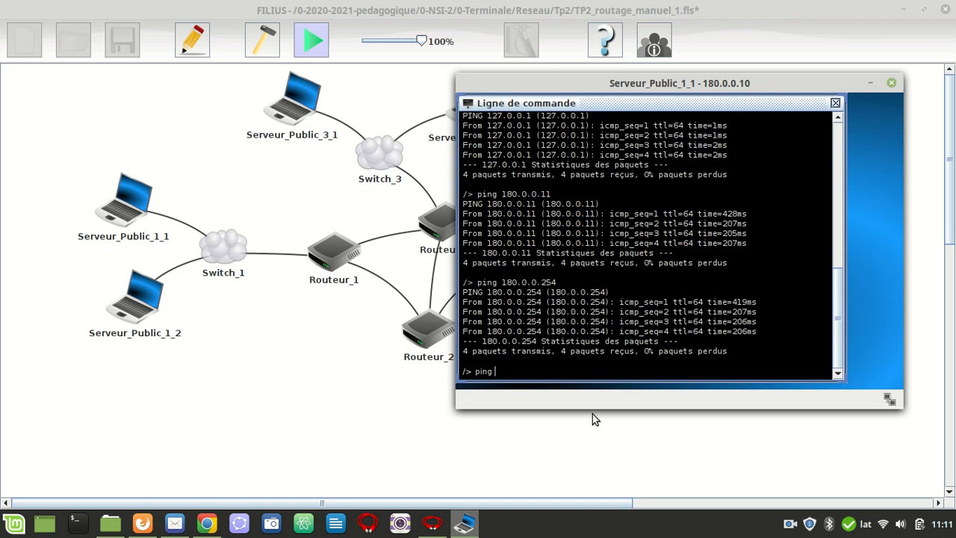
{"action": "type", "text": "0.0.0.1000"}
{"action": "key", "text": "BackSpace"}
{"action": "mouse_move", "coordinate": [347, 263]}
{"action": "key", "text": "Return"}
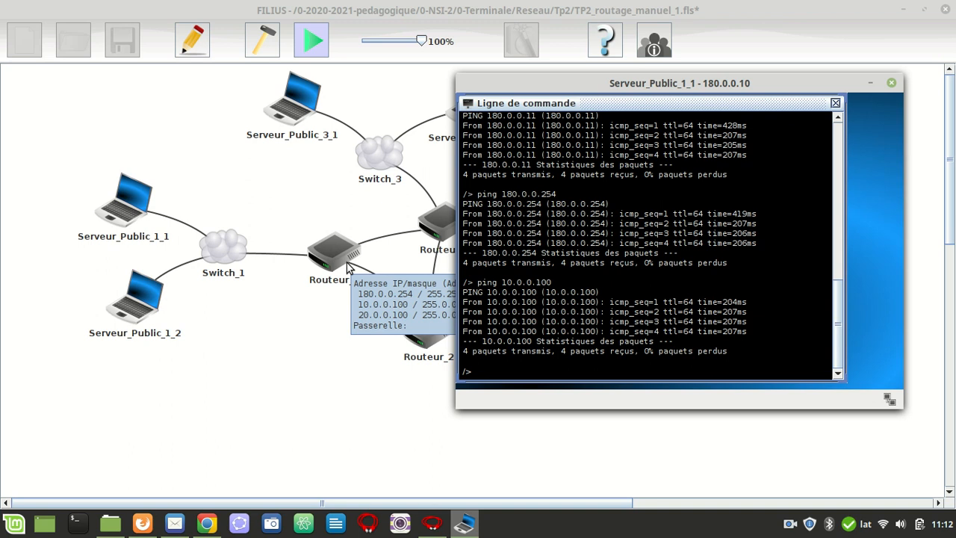
{"action": "left_click", "coordinate": [789, 523]}
{"action": "left_click", "coordinate": [817, 461]}
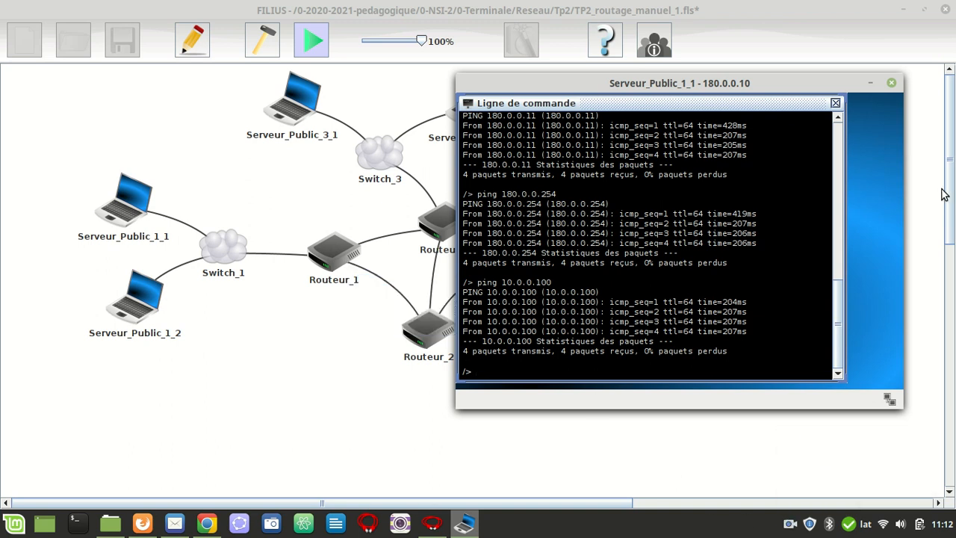
Minimise the Serveur_Public_1_1 window to uncover the whole network diagram.
{"action": "left_click", "coordinate": [871, 84]}
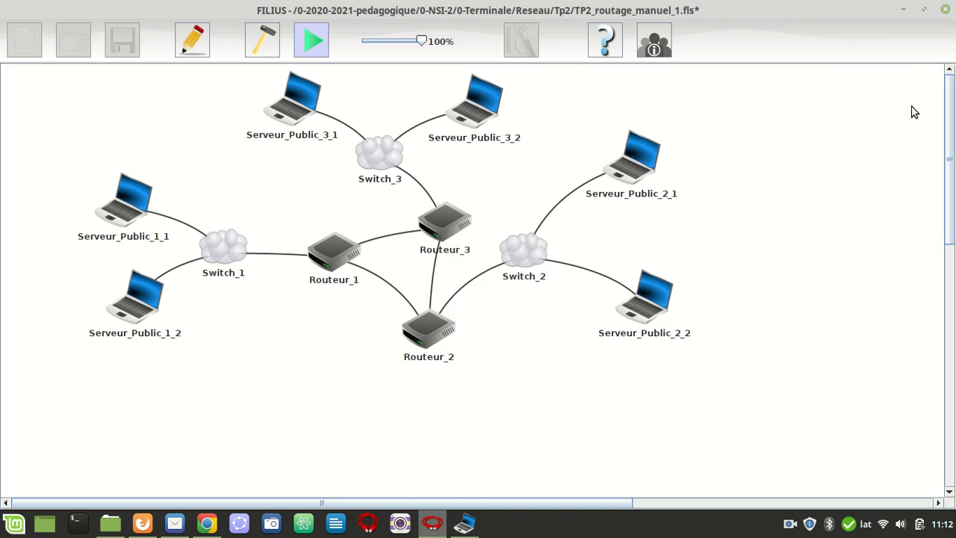
Open the SAT table of Switch_1 and examine its MAC address and port entries.
{"action": "left_click", "coordinate": [238, 250]}
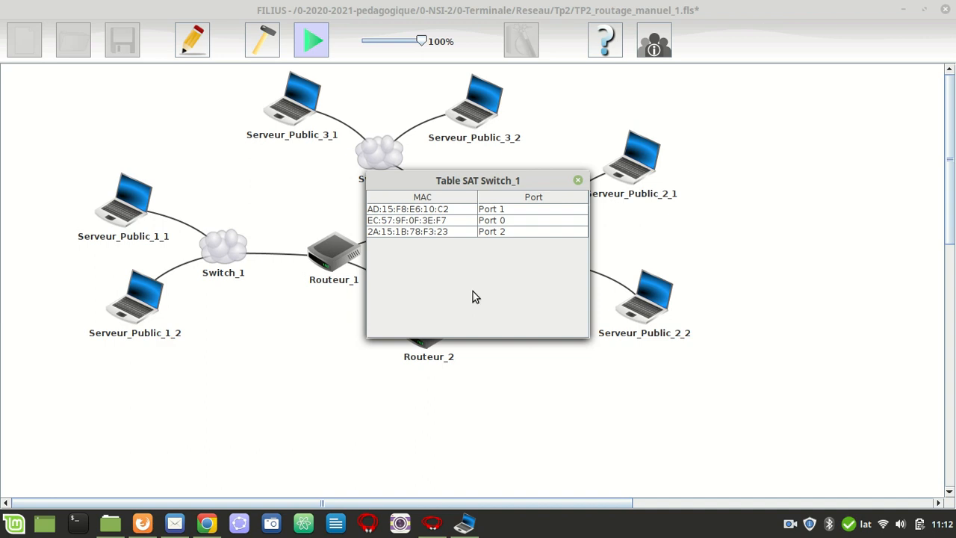
{"action": "left_click", "coordinate": [789, 523]}
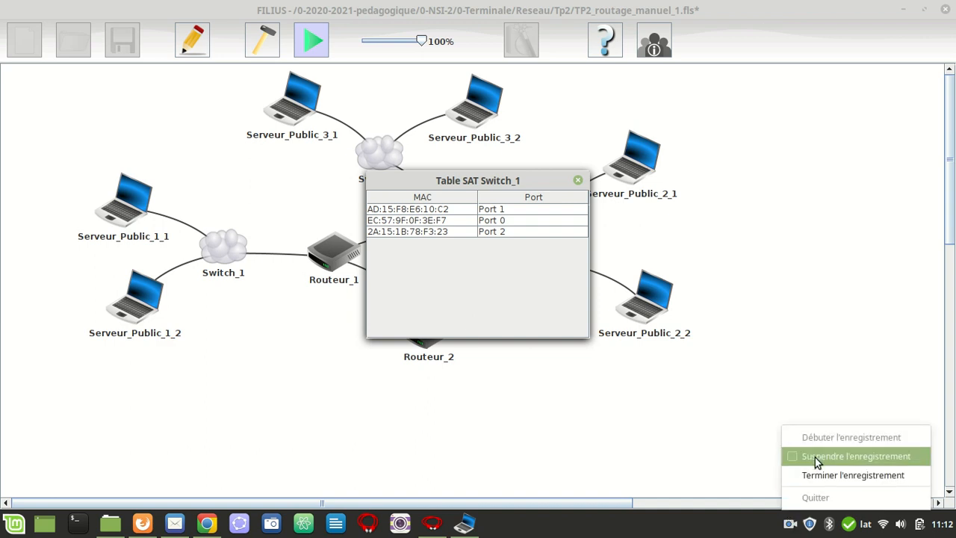
{"action": "left_click", "coordinate": [815, 457]}
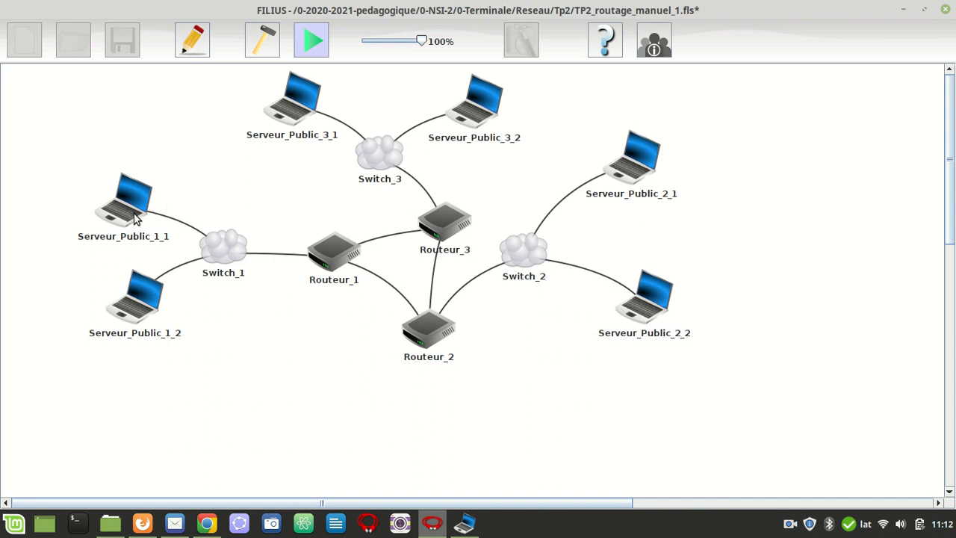
Display the data exchanges of Serveur_Public_1_1 and widen their window to read the ARP and ICMP entries in full.
{"action": "mouse_move", "coordinate": [135, 218]}
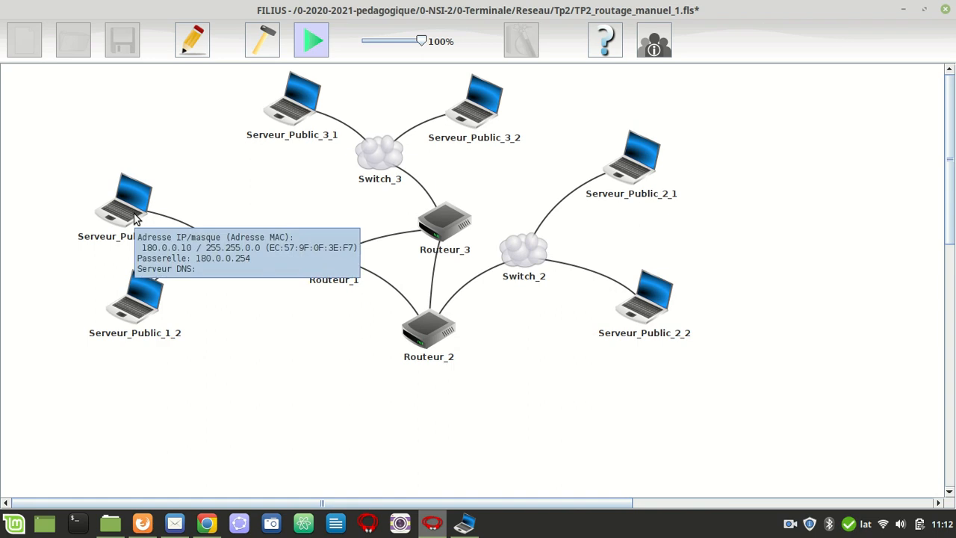
{"action": "right_click", "coordinate": [135, 217]}
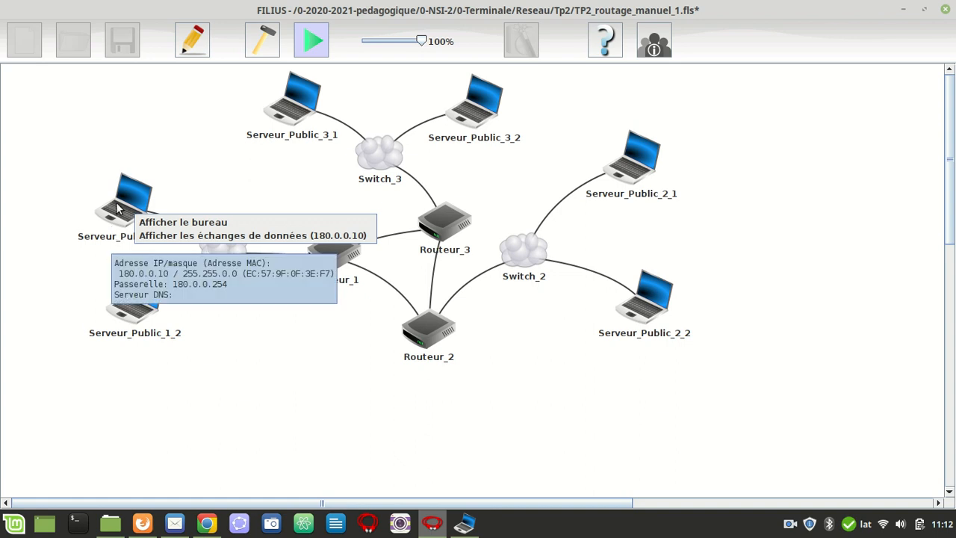
{"action": "left_click", "coordinate": [191, 239]}
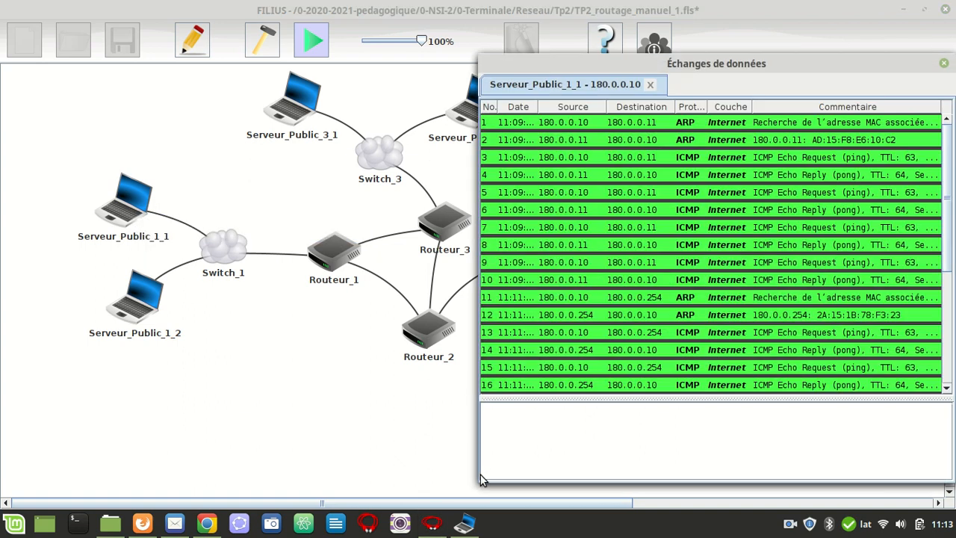
{"action": "left_click_drag", "start_coordinate": [486, 478], "coordinate": [186, 475]}
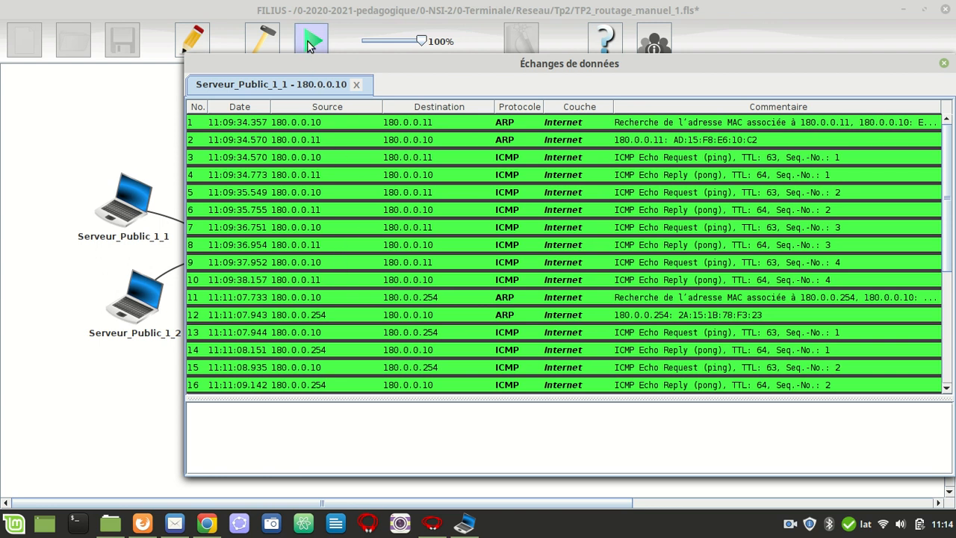
{"action": "right_click", "coordinate": [790, 525]}
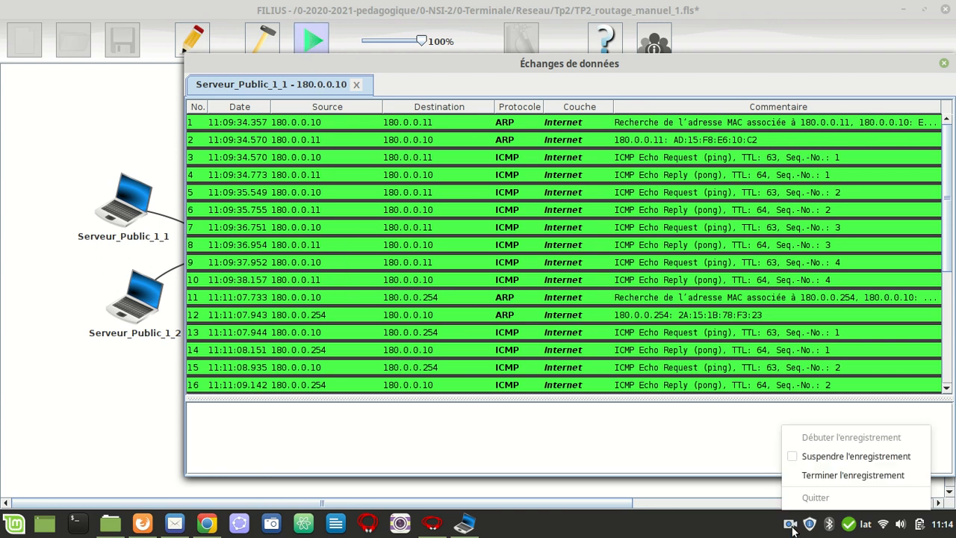
{"action": "left_click", "coordinate": [818, 457]}
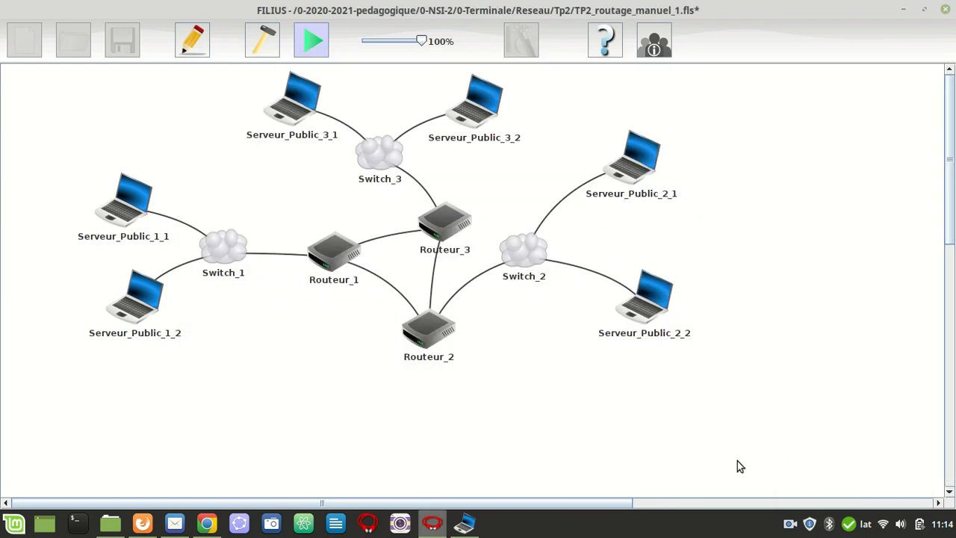
Restore the Serveur_Public_1_1 command line and ping 190.0.0.10 in the network behind Routeur_2.
{"action": "left_click", "coordinate": [464, 525]}
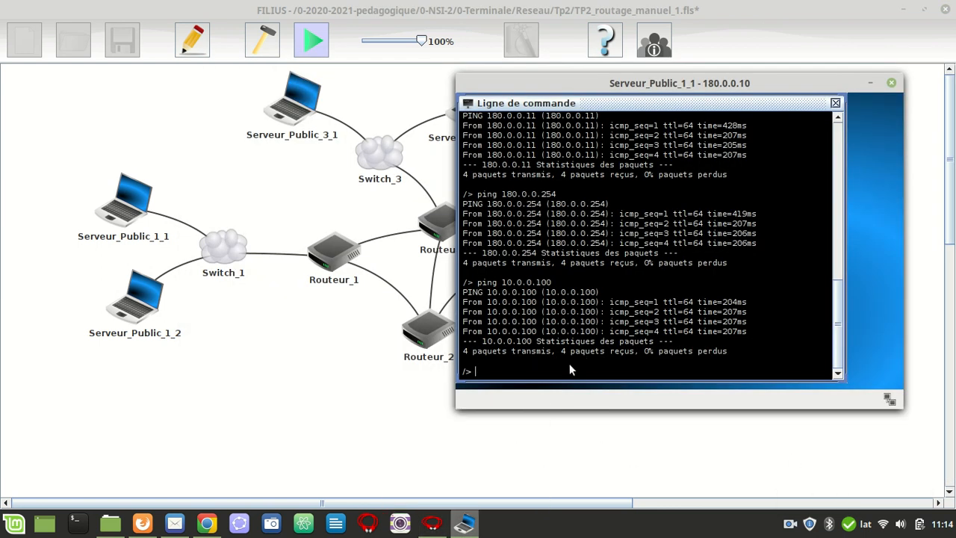
{"action": "type", "text": "ping"}
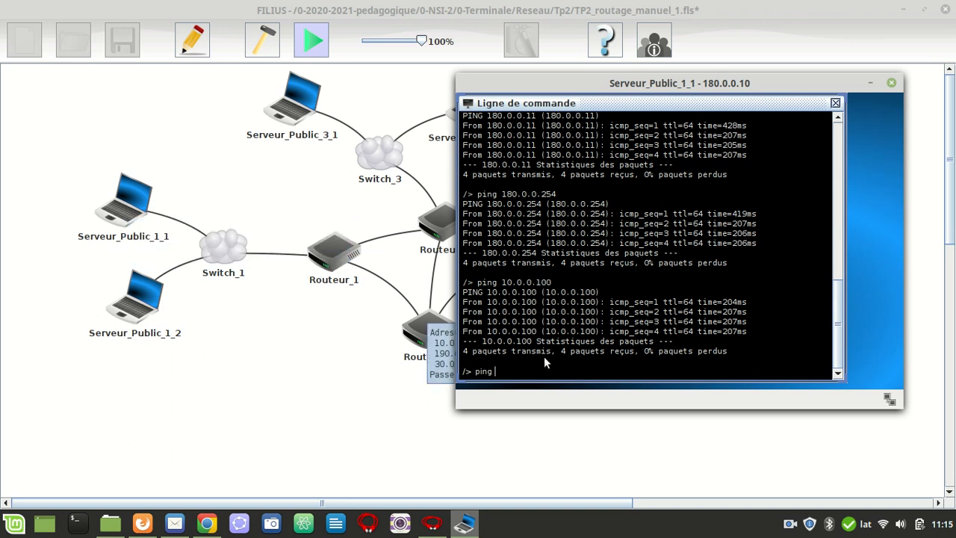
{"action": "type", "text": "190.0.0.10"}
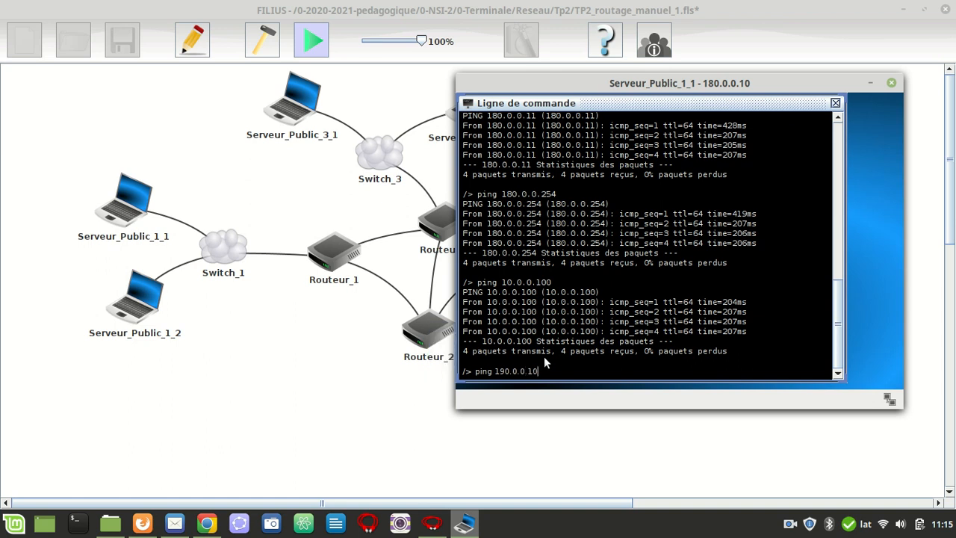
{"action": "left_click_drag", "start_coordinate": [675, 83], "coordinate": [312, 359]}
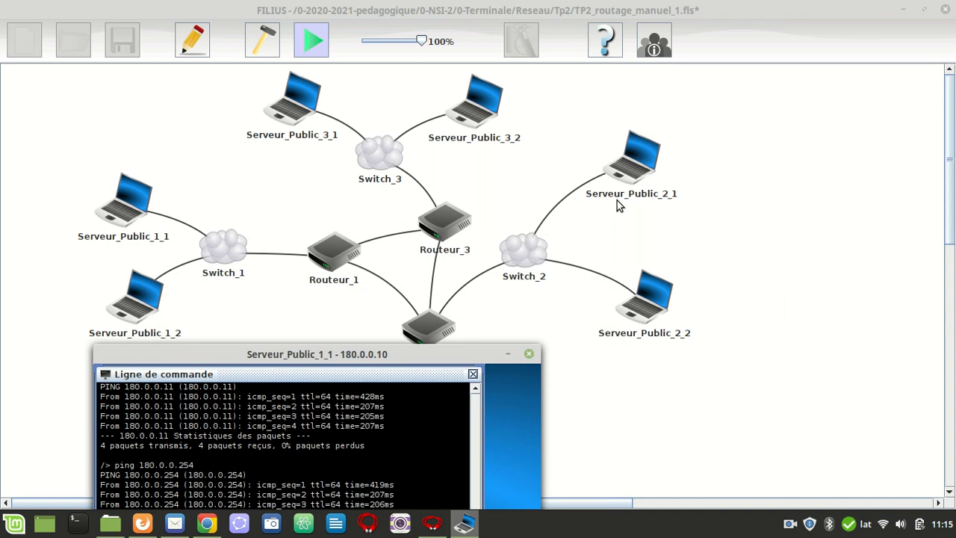
{"action": "left_click_drag", "start_coordinate": [379, 353], "coordinate": [583, 144]}
{"action": "key", "text": "Return"}
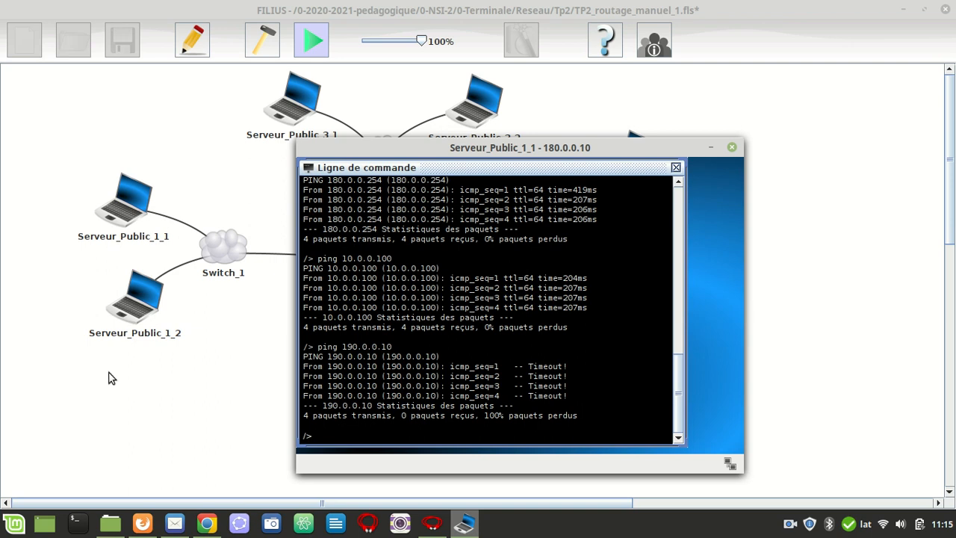
Display the data exchanges of Serveur_Public_1_1, examine the ICMP entries for the 190.0.0.10 ping and close the window.
{"action": "left_click", "coordinate": [137, 383]}
{"action": "right_click", "coordinate": [135, 216]}
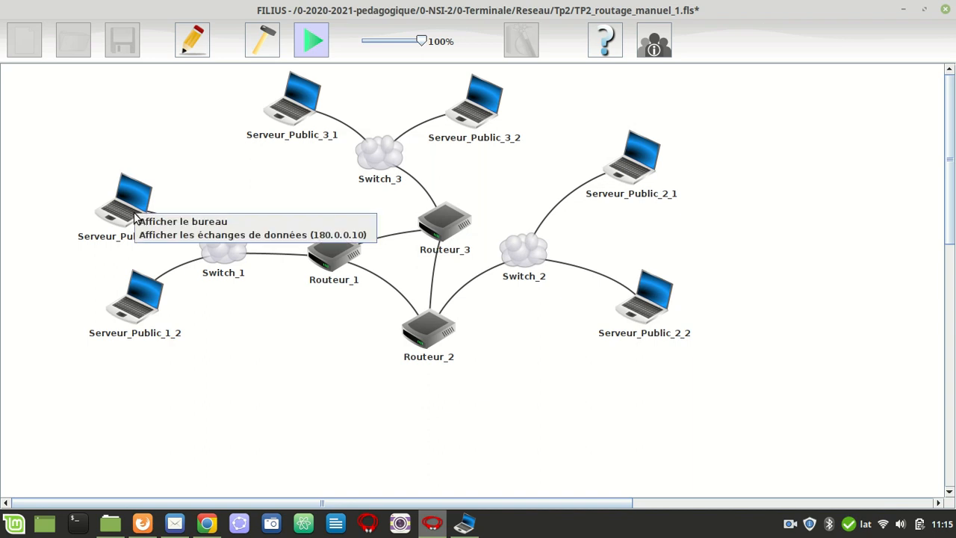
{"action": "left_click", "coordinate": [202, 237]}
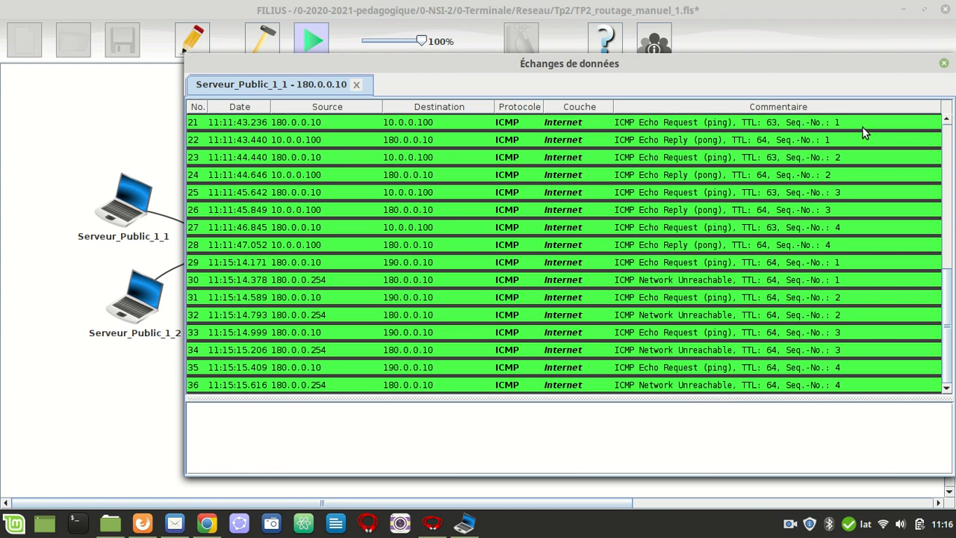
{"action": "left_click", "coordinate": [943, 64]}
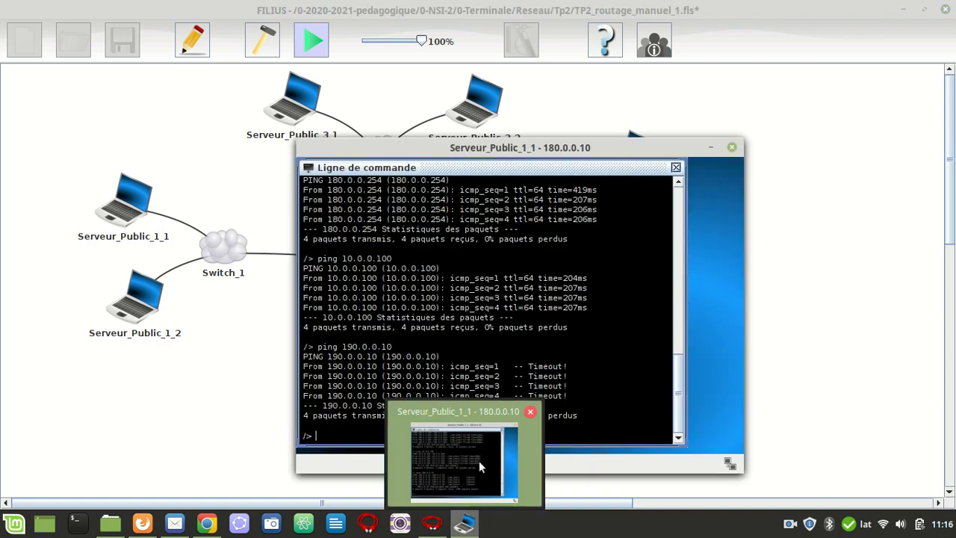
Restore the Serveur_Public_1_1 command line, move it clear of the routers and check the interface addresses of Routeur_1 and Routeur_2.
{"action": "left_click", "coordinate": [479, 461]}
{"action": "left_click_drag", "start_coordinate": [395, 147], "coordinate": [605, 156]}
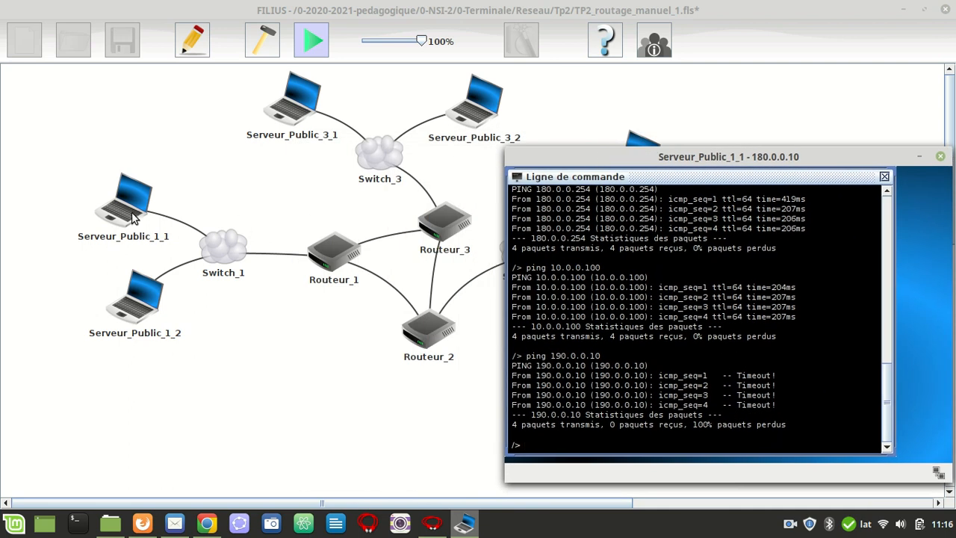
{"action": "mouse_move", "coordinate": [133, 215]}
{"action": "mouse_move", "coordinate": [356, 239]}
{"action": "mouse_move", "coordinate": [347, 262]}
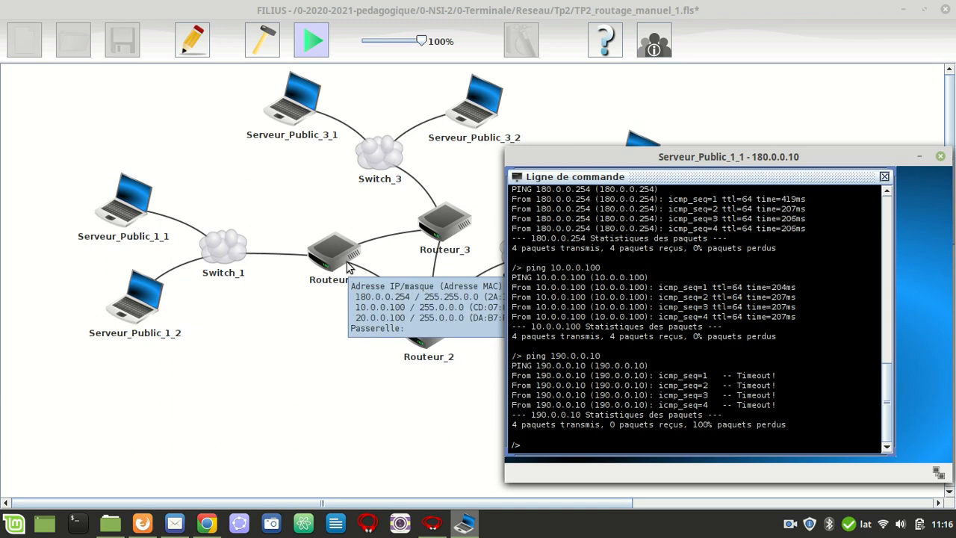
{"action": "mouse_move", "coordinate": [420, 323]}
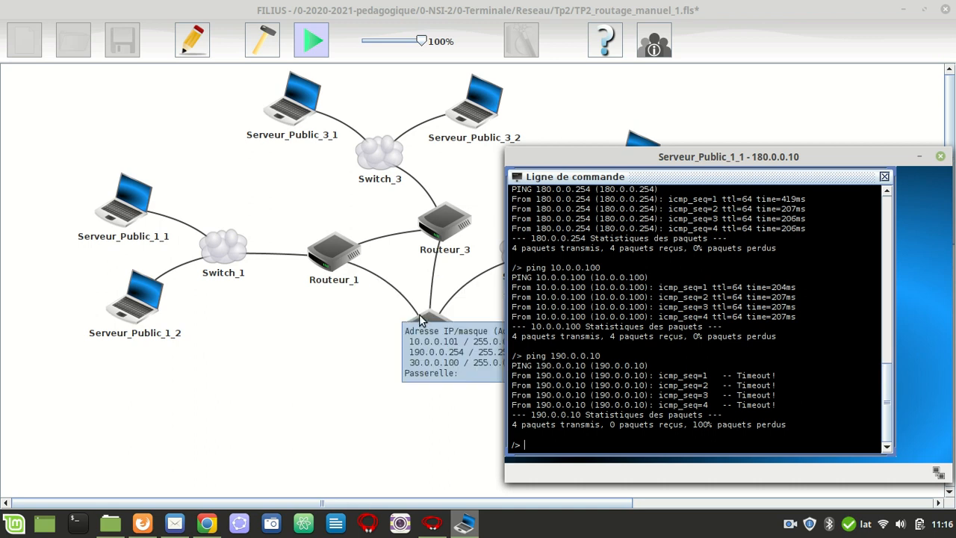
Try to ping 10.0.100 from Serveur_Public_1_1 by editing the previous ping command.
{"action": "key", "text": "Up"}
{"action": "key", "text": "BackSpace"}
{"action": "key", "text": "BackSpace"}
{"action": "key", "text": "BackSpace"}
{"action": "key", "text": "BackSpace"}
{"action": "key", "text": "BackSpace"}
{"action": "key", "text": "BackSpace"}
{"action": "key", "text": "BackSpace"}
{"action": "key", "text": "BackSpace"}
{"action": "key", "text": "BackSpace"}
{"action": "type", "text": "0"}
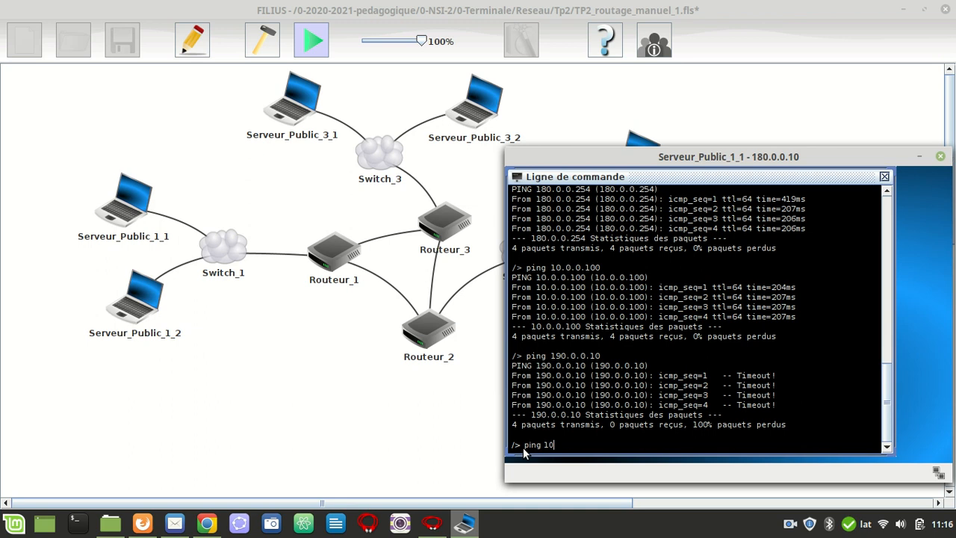
{"action": "type", "text": ".0.100"}
{"action": "key", "text": "Return"}
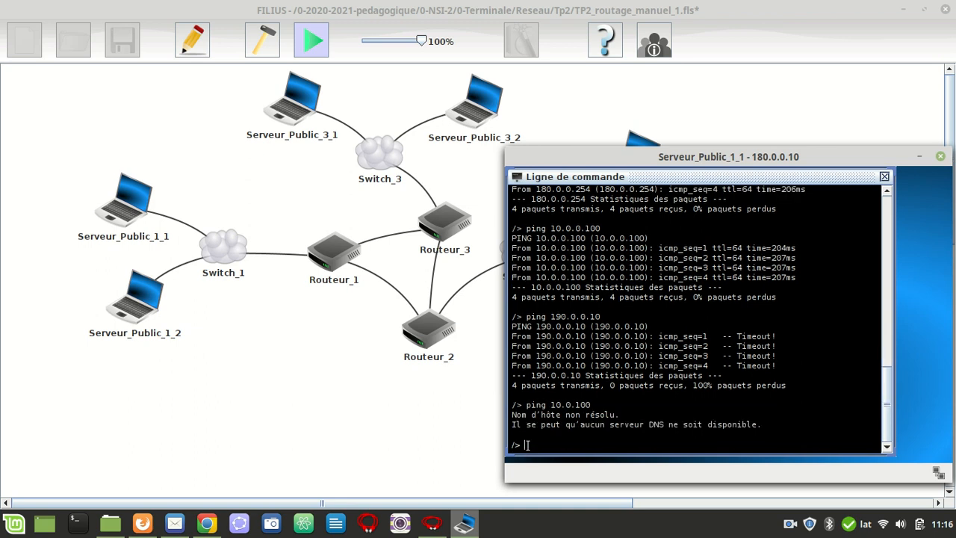
Correct the recalled command's address to 10.0.0.100 and ping that Routeur_1 interface from Serveur_Public_1_1.
{"action": "key", "text": "Up"}
{"action": "key", "text": "Left"}
{"action": "left_click", "coordinate": [605, 446]}
{"action": "key", "text": "Return"}
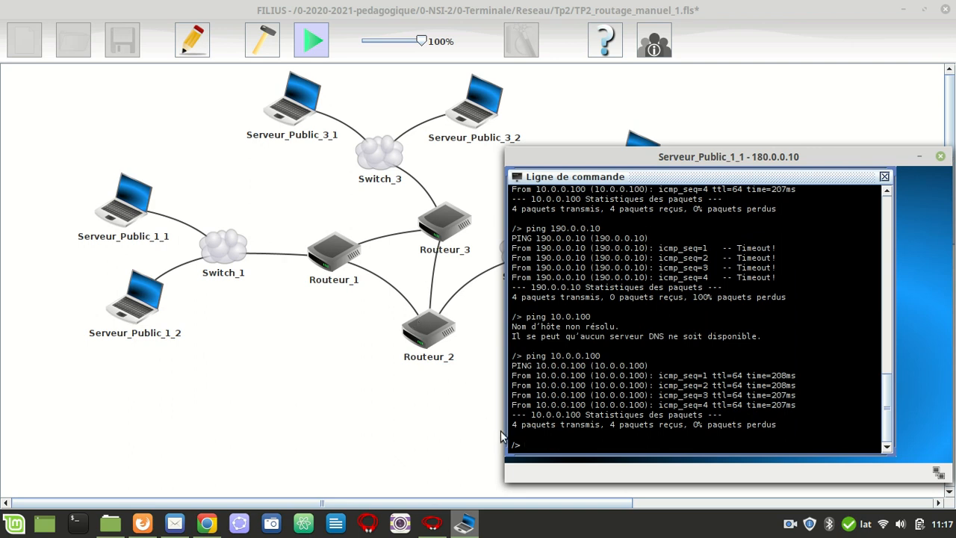
Ping Routeur_2's interface towards Routeur_1 at 10.0.0.101 from Serveur_Public_1_1.
{"action": "key", "text": "Up"}
{"action": "key", "text": "BackSpace"}
{"action": "type", "text": "10.0.0.101"}
{"action": "key", "text": "Return"}
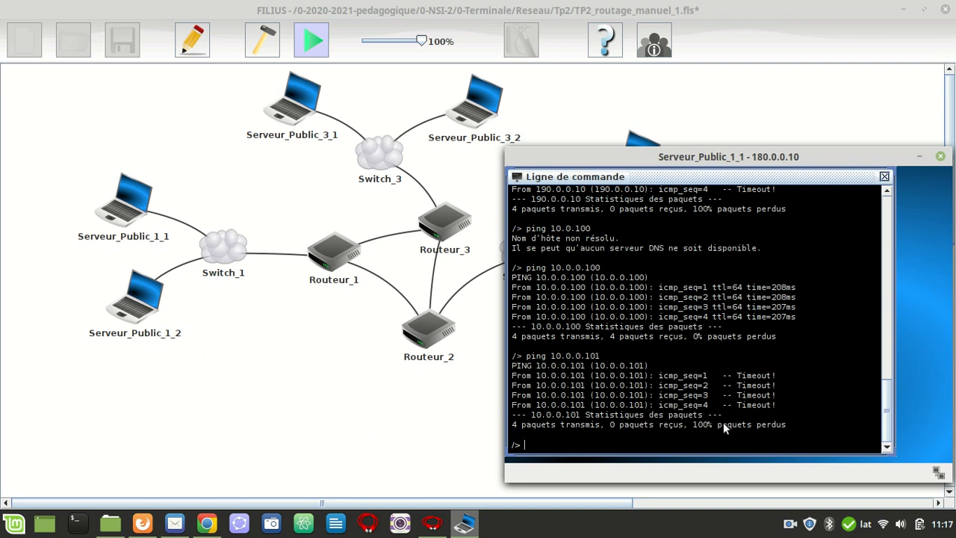
Close the Serveur_Public_1_1 window to uncover the whole network diagram.
{"action": "right_click", "coordinate": [789, 523]}
{"action": "key", "text": "Escape"}
{"action": "left_click_drag", "start_coordinate": [870, 157], "coordinate": [769, 164]}
{"action": "left_click", "coordinate": [841, 162]}
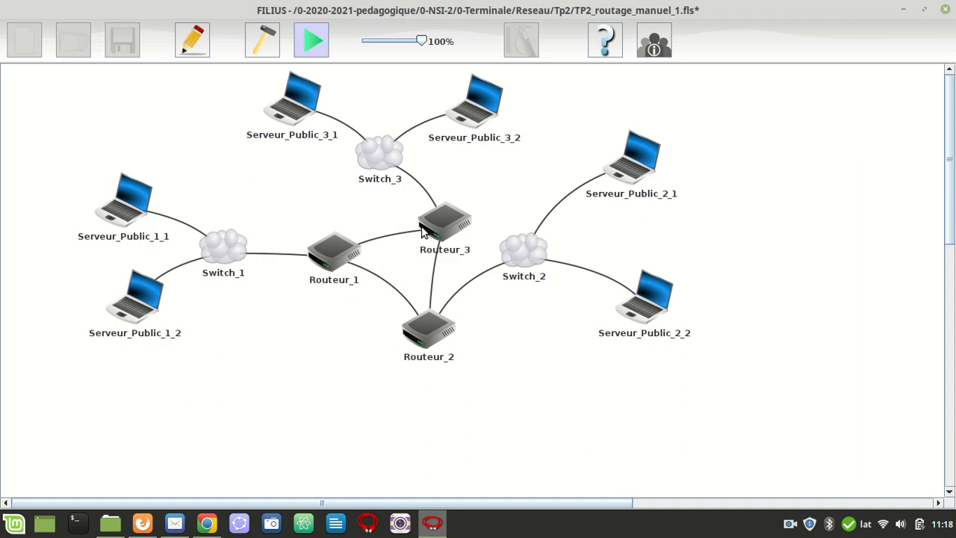
{"action": "mouse_move", "coordinate": [434, 234]}
{"action": "mouse_move", "coordinate": [99, 326]}
{"action": "left_click", "coordinate": [791, 524]}
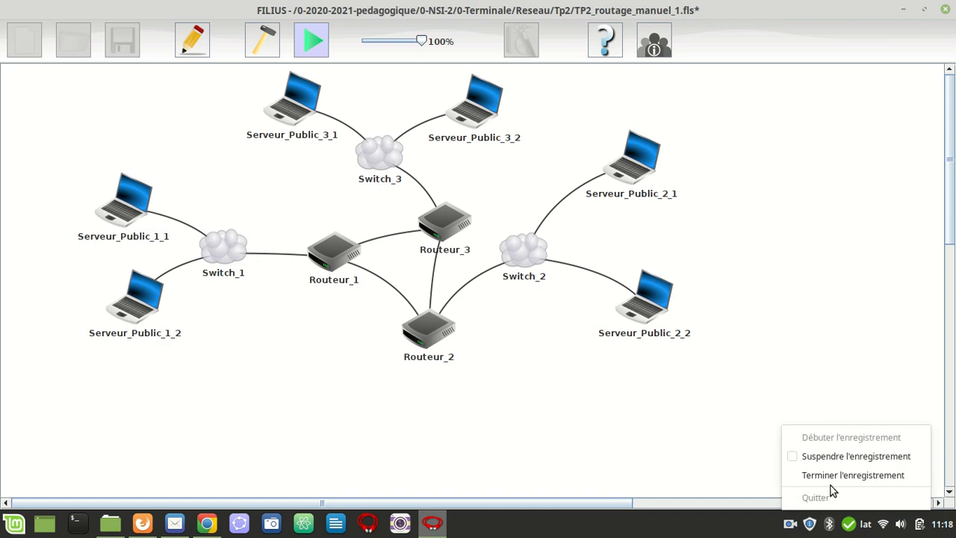